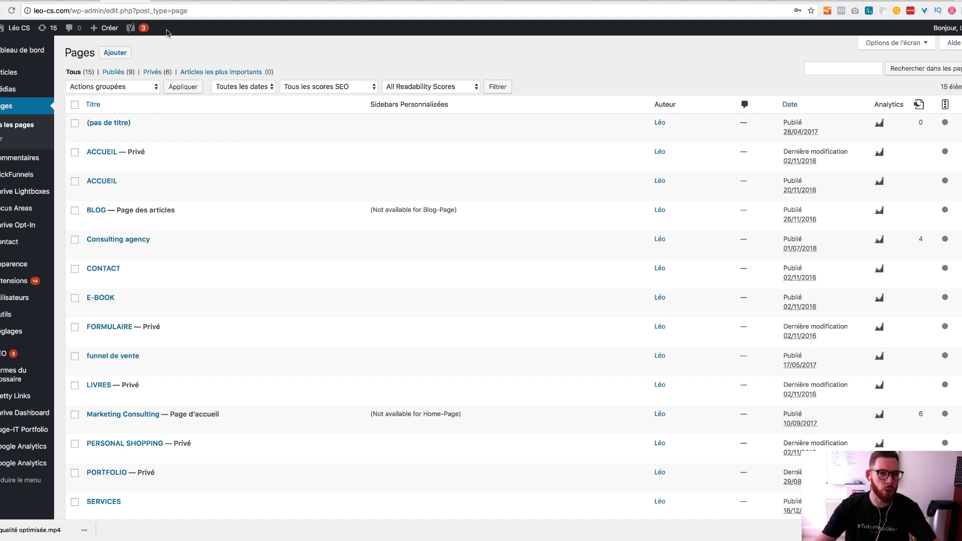
Step: Examine the existing consulting agency landing page in Thrive Architect, from its header section through to the pricing offers
{"action": "left_click", "coordinate": [173, 2]}
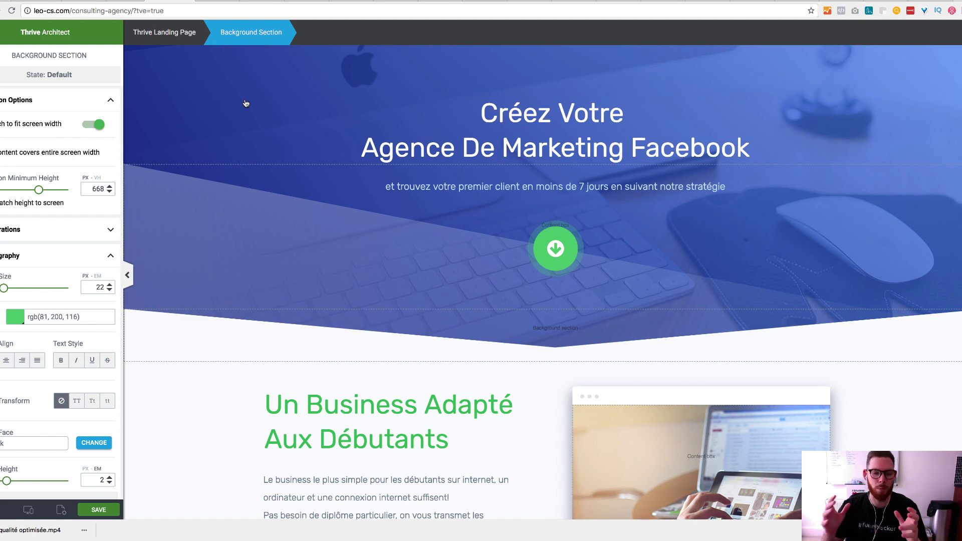
{"action": "scroll", "coordinate": [213, 112], "scroll_direction": "down", "scroll_amount": 5}
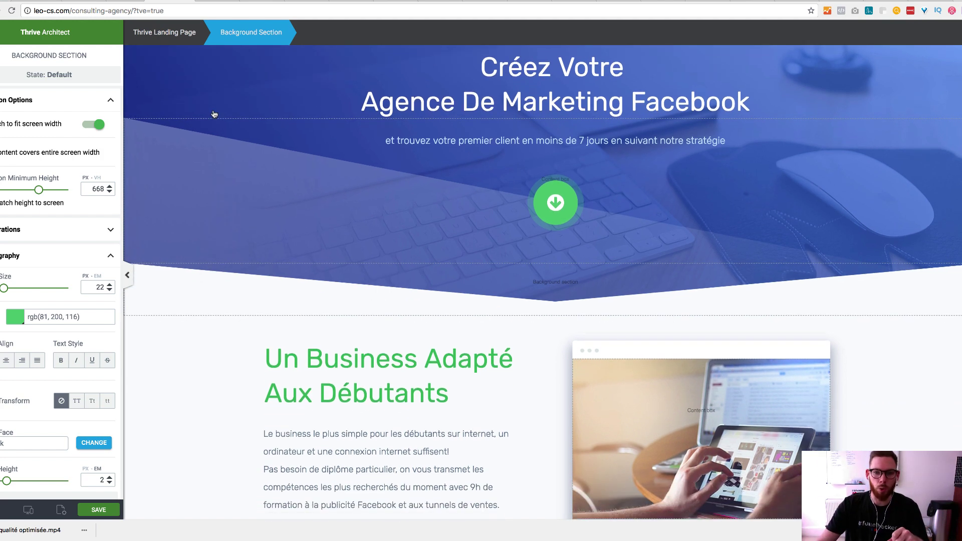
{"action": "scroll", "coordinate": [211, 112], "scroll_direction": "down", "scroll_amount": 4}
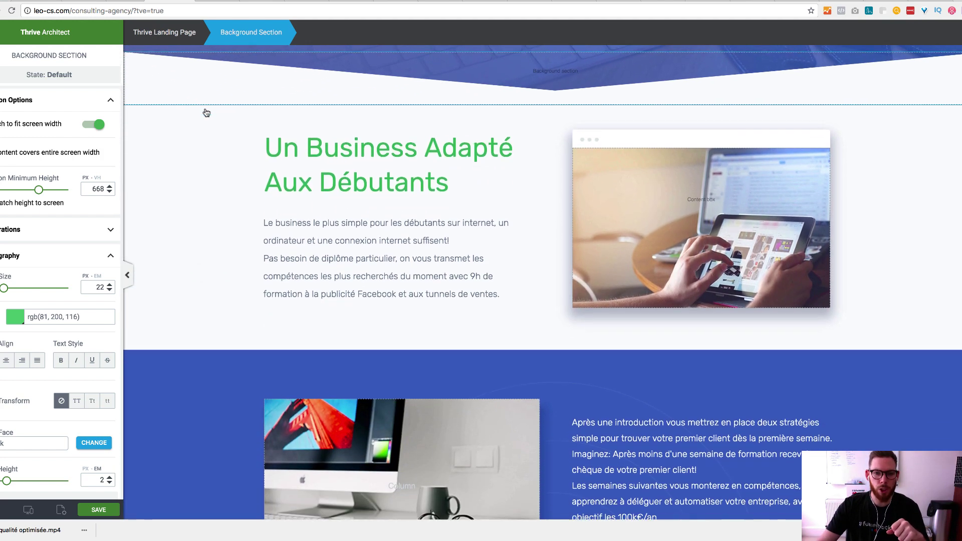
{"action": "scroll", "coordinate": [200, 177], "scroll_direction": "down", "scroll_amount": 6}
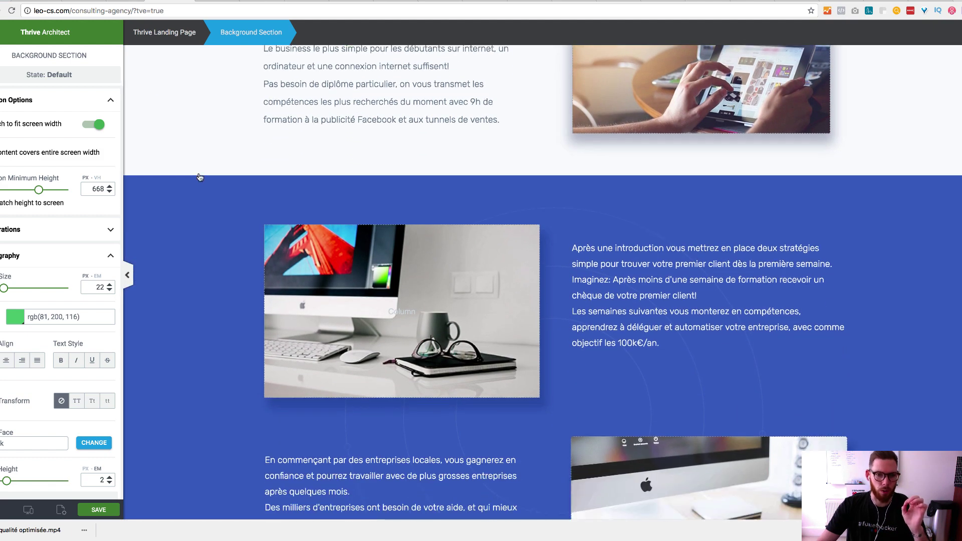
{"action": "scroll", "coordinate": [200, 178], "scroll_direction": "down", "scroll_amount": 8}
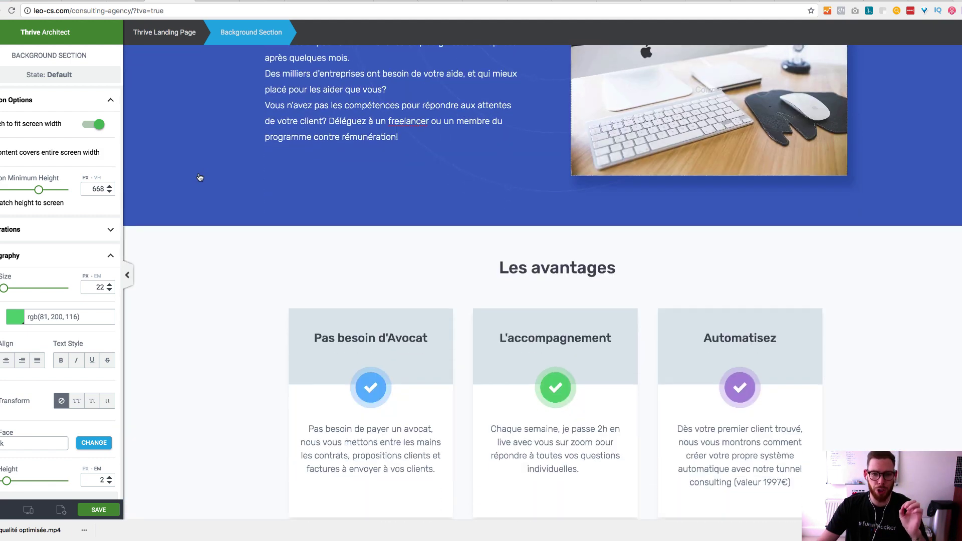
{"action": "scroll", "coordinate": [200, 178], "scroll_direction": "down", "scroll_amount": 8}
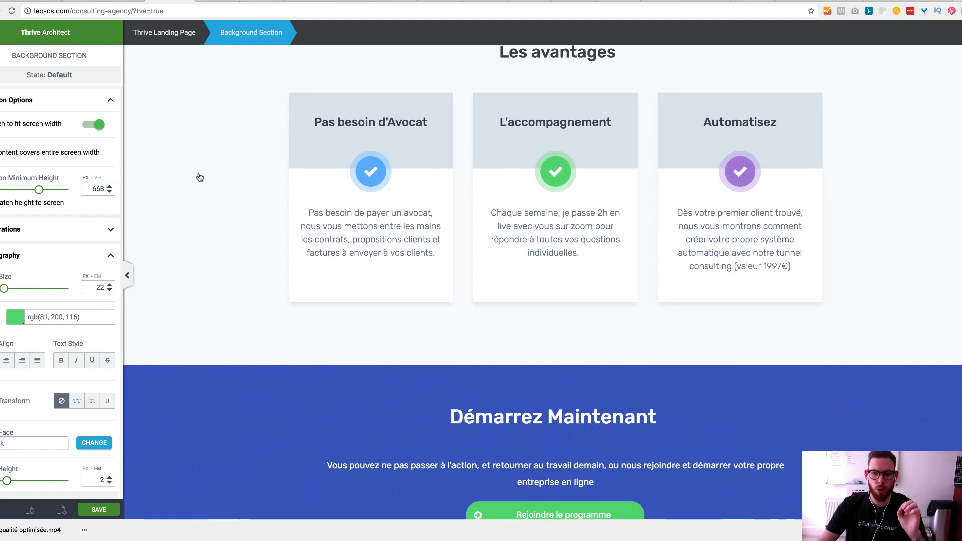
{"action": "scroll", "coordinate": [200, 177], "scroll_direction": "down", "scroll_amount": 8}
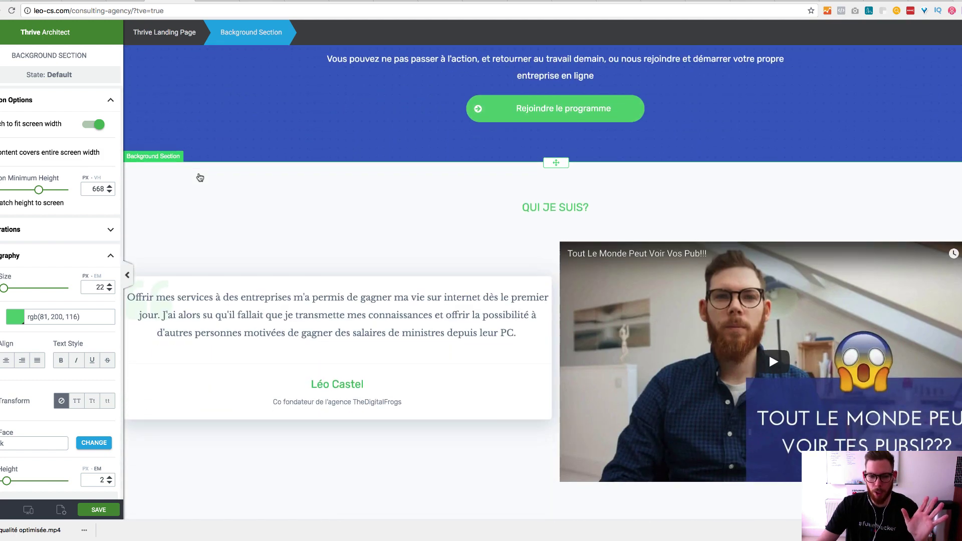
{"action": "scroll", "coordinate": [200, 177], "scroll_direction": "down", "scroll_amount": 11}
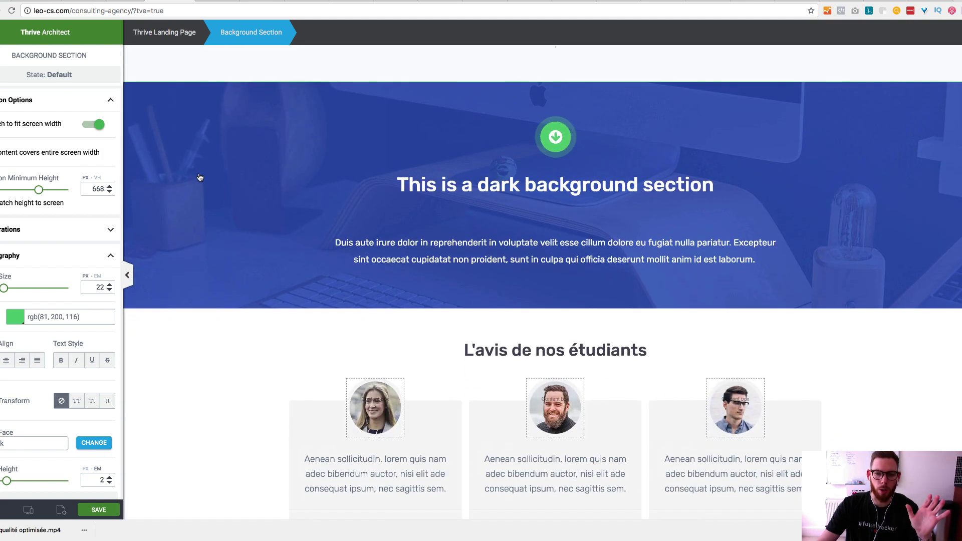
{"action": "scroll", "coordinate": [200, 177], "scroll_direction": "down", "scroll_amount": 9}
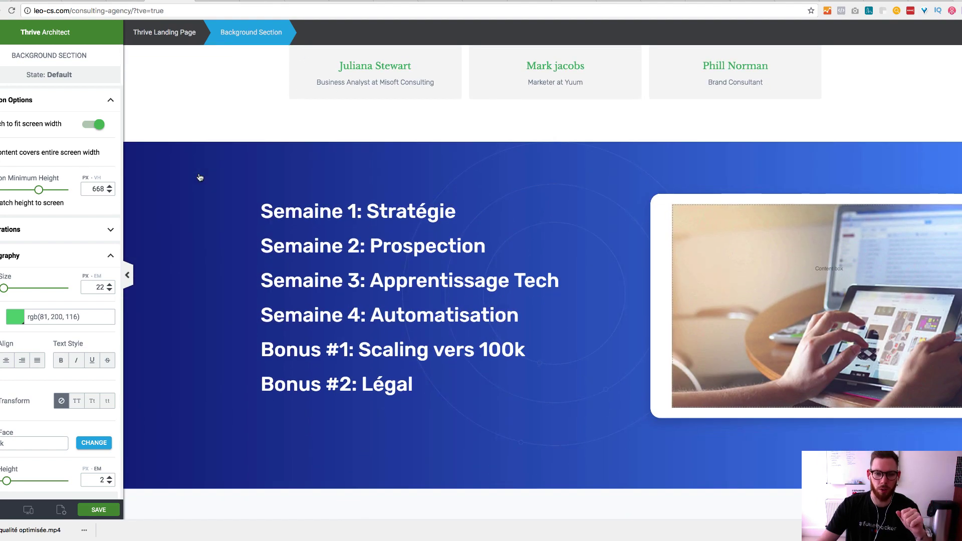
{"action": "scroll", "coordinate": [200, 178], "scroll_direction": "down", "scroll_amount": 11}
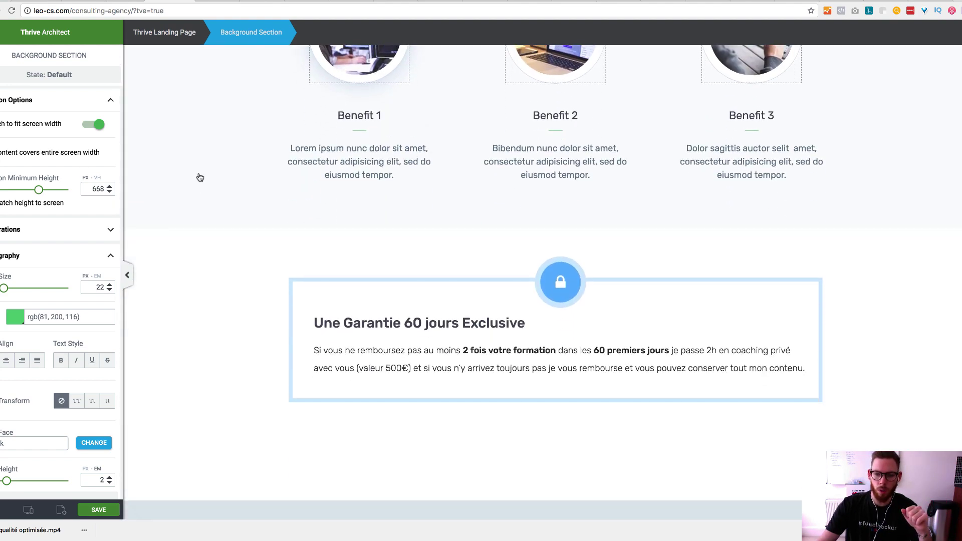
{"action": "scroll", "coordinate": [200, 177], "scroll_direction": "down", "scroll_amount": 10}
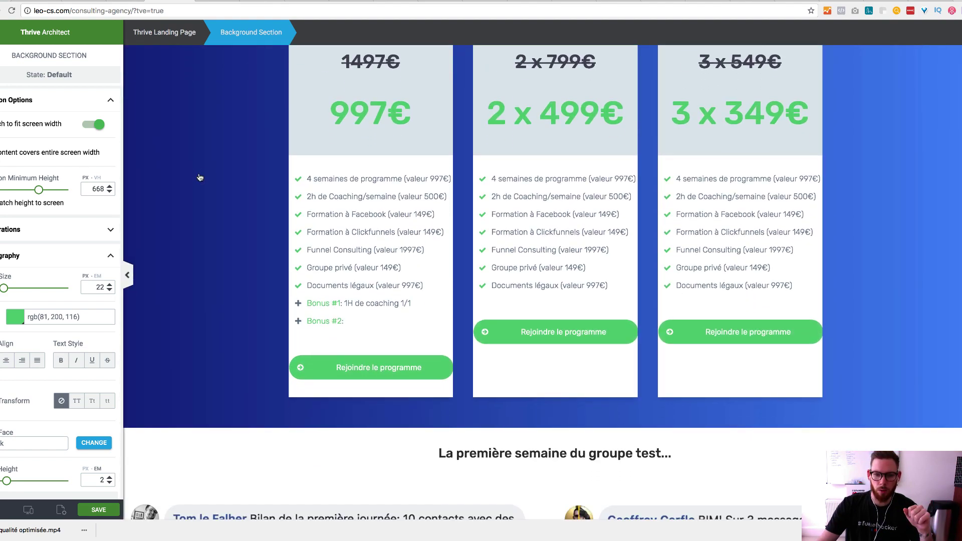
{"action": "scroll", "coordinate": [200, 178], "scroll_direction": "up", "scroll_amount": 20}
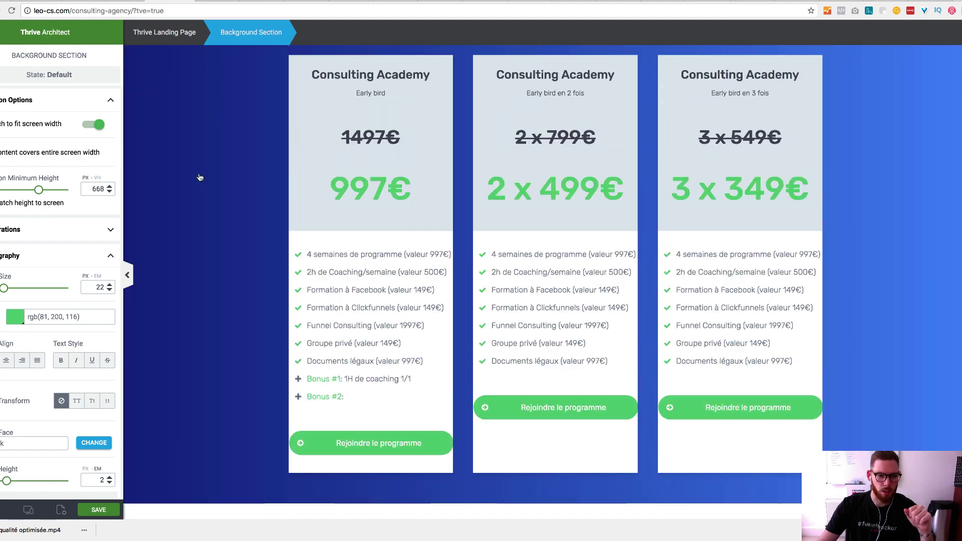
{"action": "scroll", "coordinate": [200, 177], "scroll_direction": "up", "scroll_amount": 4}
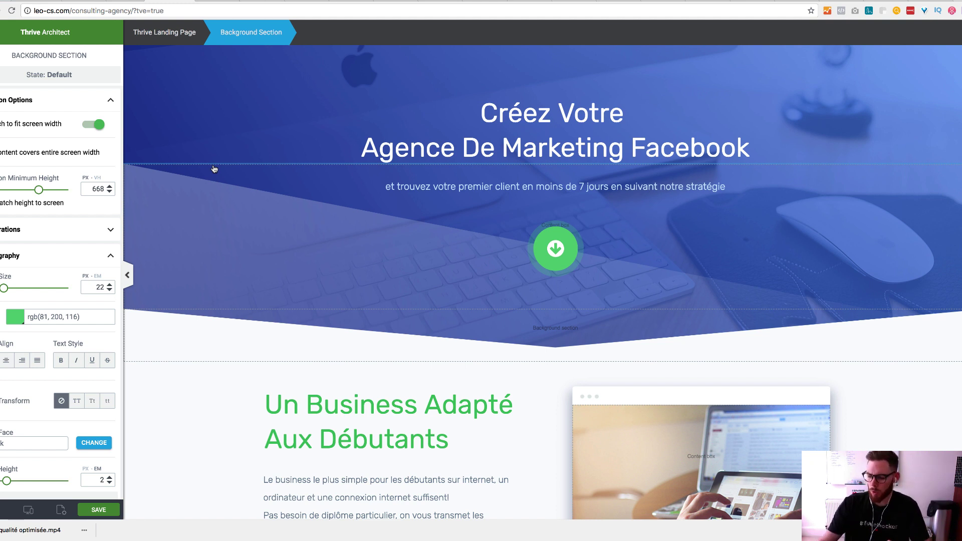
Step: Return to the WordPress pages list, add a new page titled "Test" and open it for editing with Thrive Architect
{"action": "left_click", "coordinate": [125, 1]}
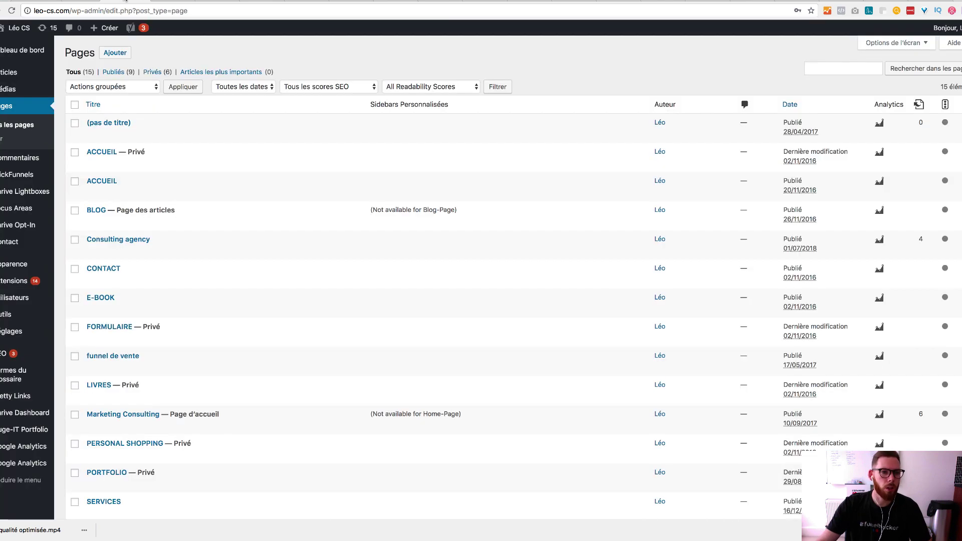
{"action": "mouse_move", "coordinate": [88, 245]}
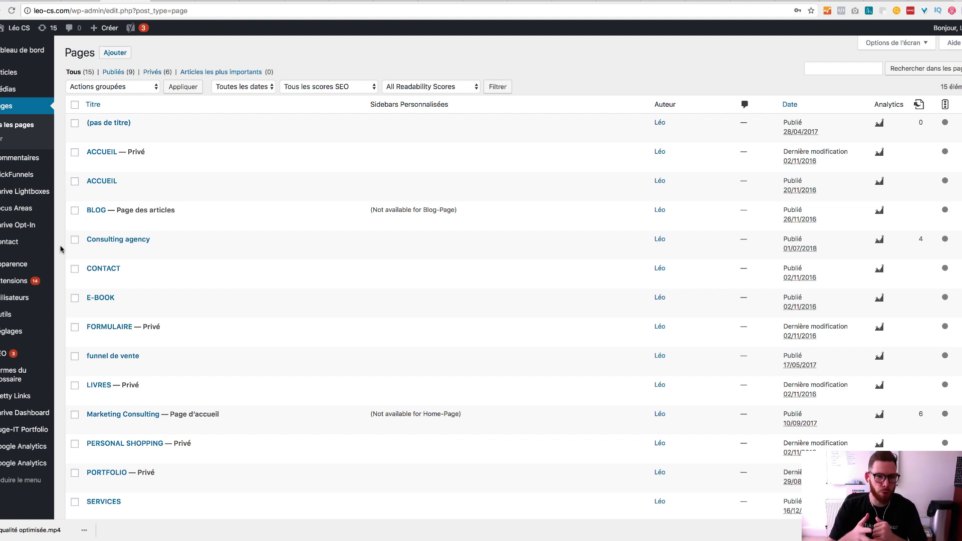
{"action": "left_click", "coordinate": [114, 60]}
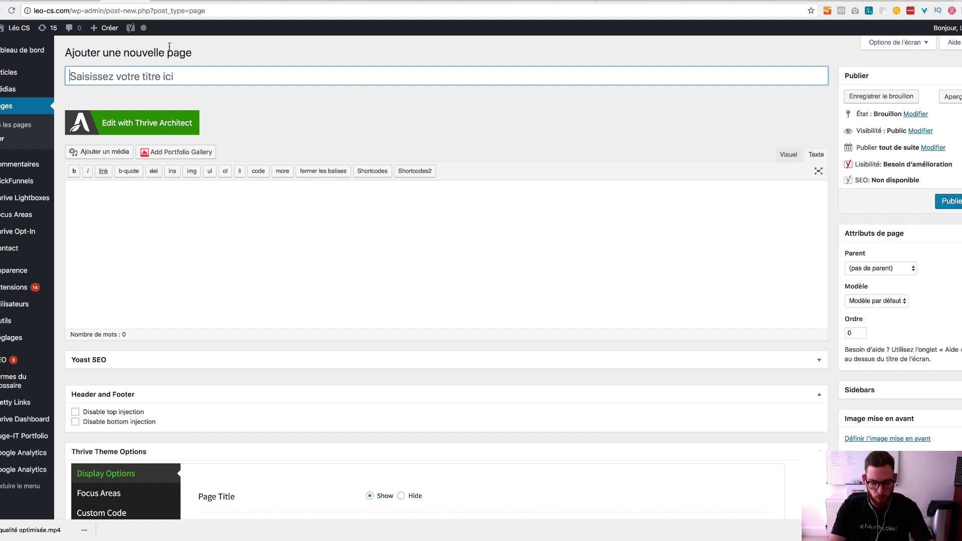
{"action": "type", "text": "Test"}
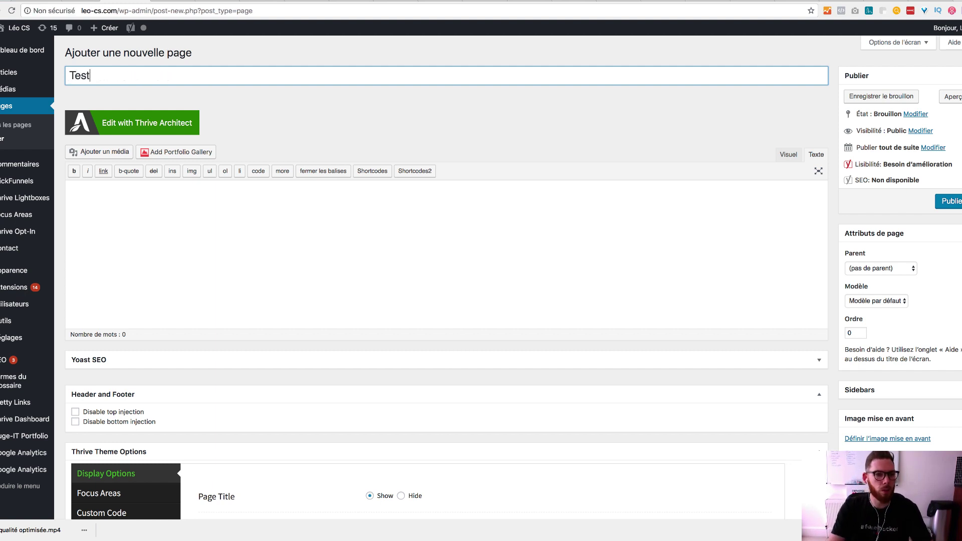
{"action": "left_click", "coordinate": [311, 107]}
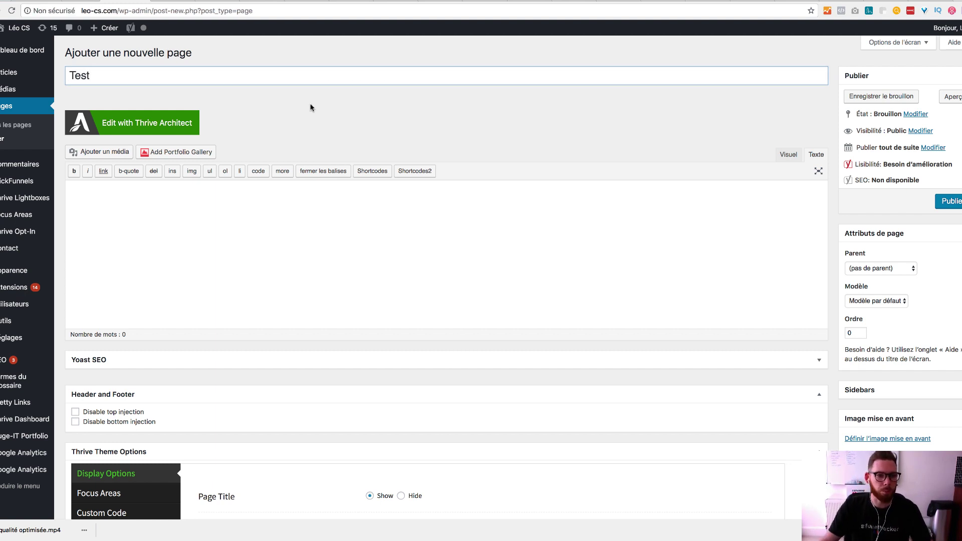
{"action": "left_click", "coordinate": [121, 122]}
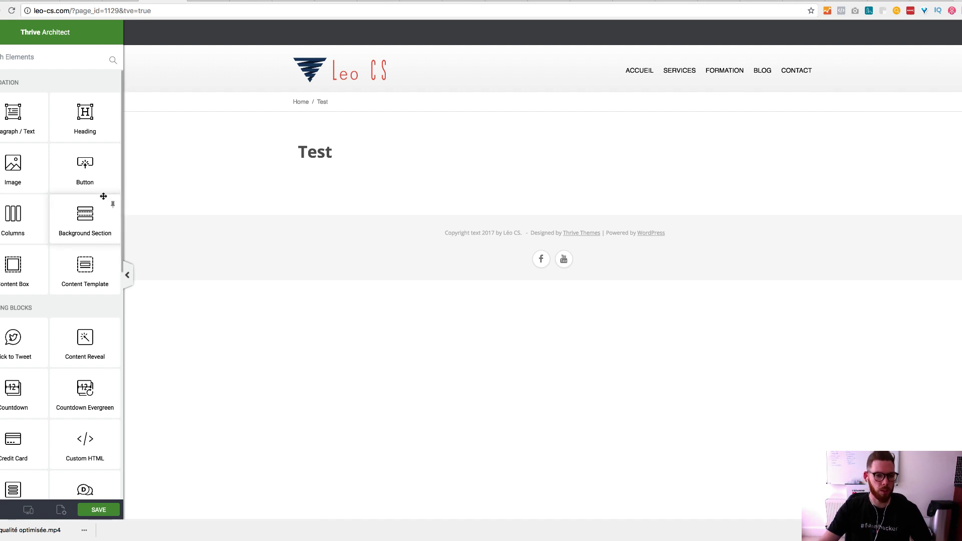
Step: Open the landing page template chooser for the Test page and look through the default template sets
{"action": "left_click", "coordinate": [9, 510]}
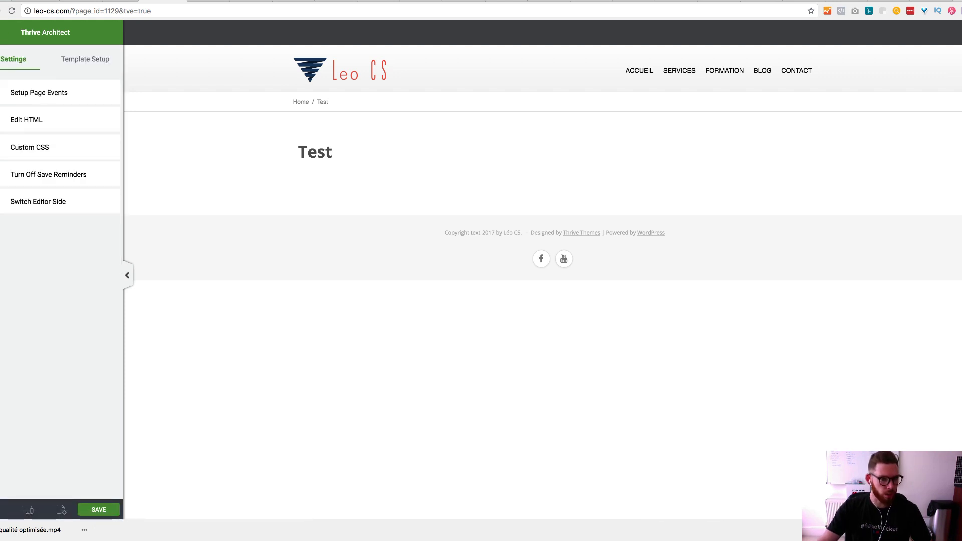
{"action": "left_click", "coordinate": [95, 61]}
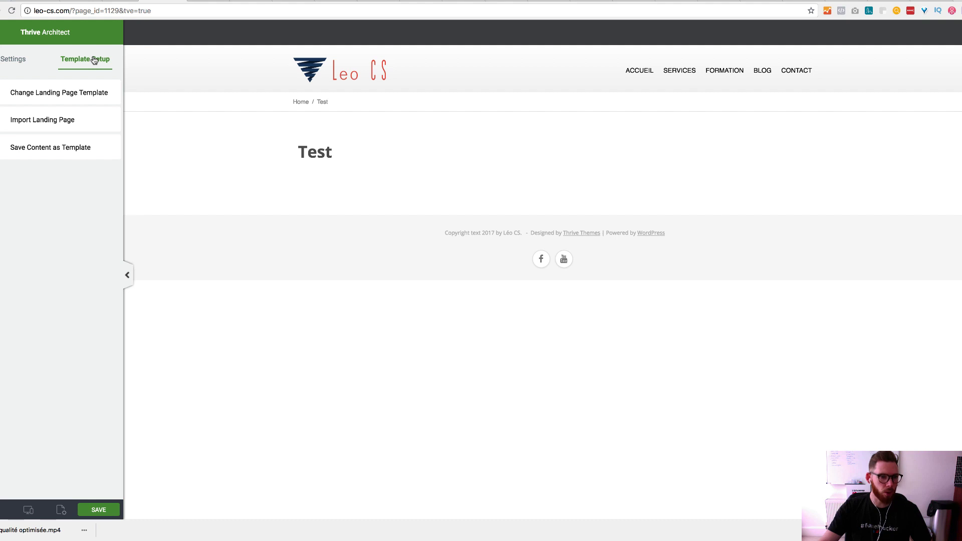
{"action": "left_click", "coordinate": [44, 96]}
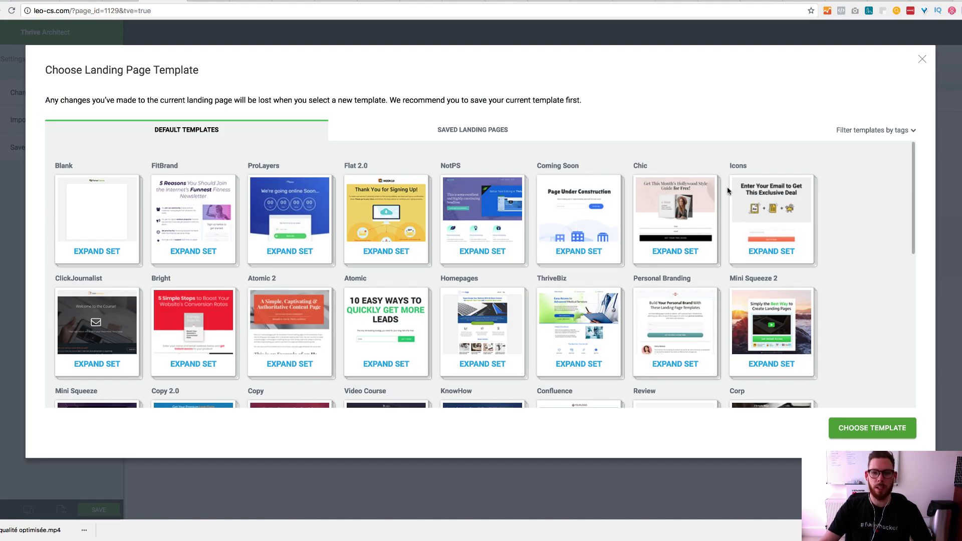
{"action": "scroll", "coordinate": [204, 174], "scroll_direction": "down", "scroll_amount": 5}
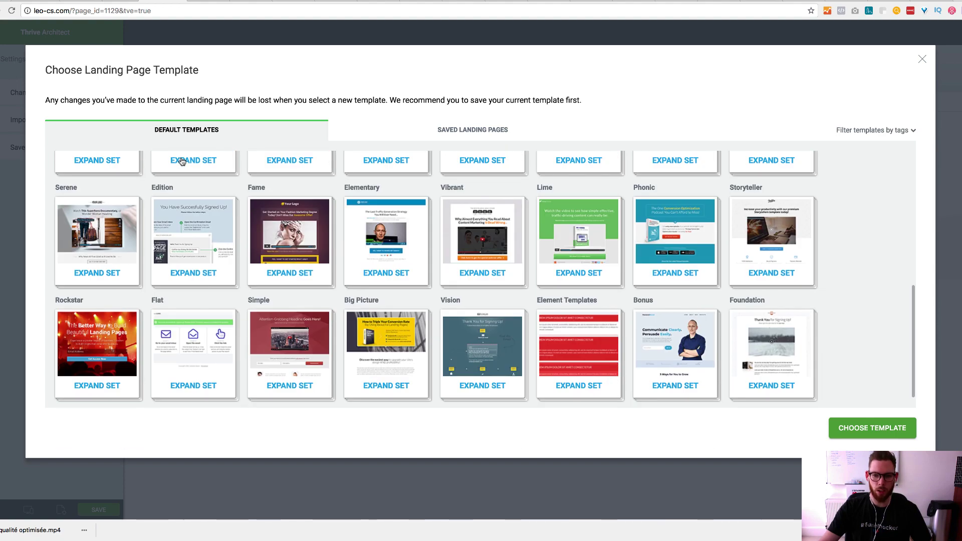
{"action": "scroll", "coordinate": [182, 162], "scroll_direction": "up", "scroll_amount": 5}
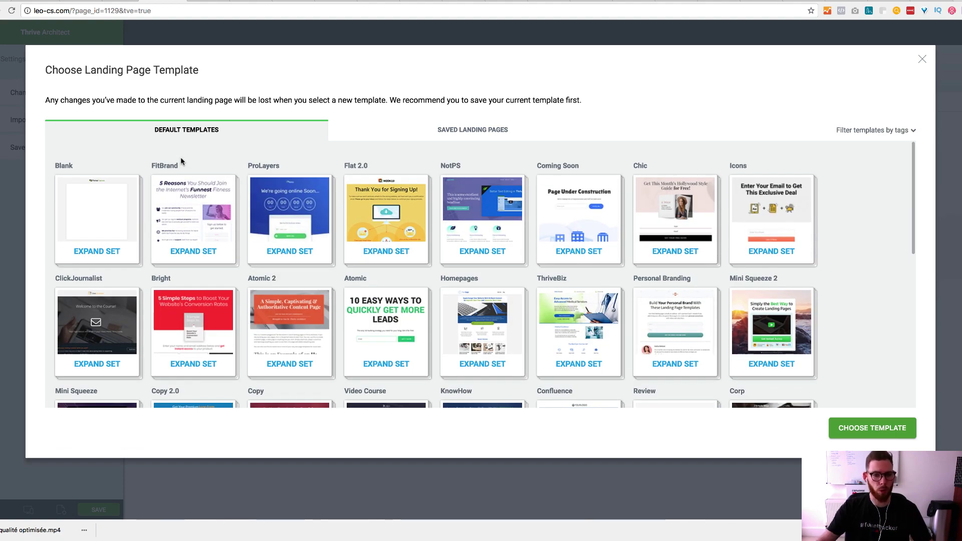
Step: Expand the FitBrand, ProLayers and Flat 2.0 template sets to examine the page types each one offers
{"action": "left_click", "coordinate": [193, 209]}
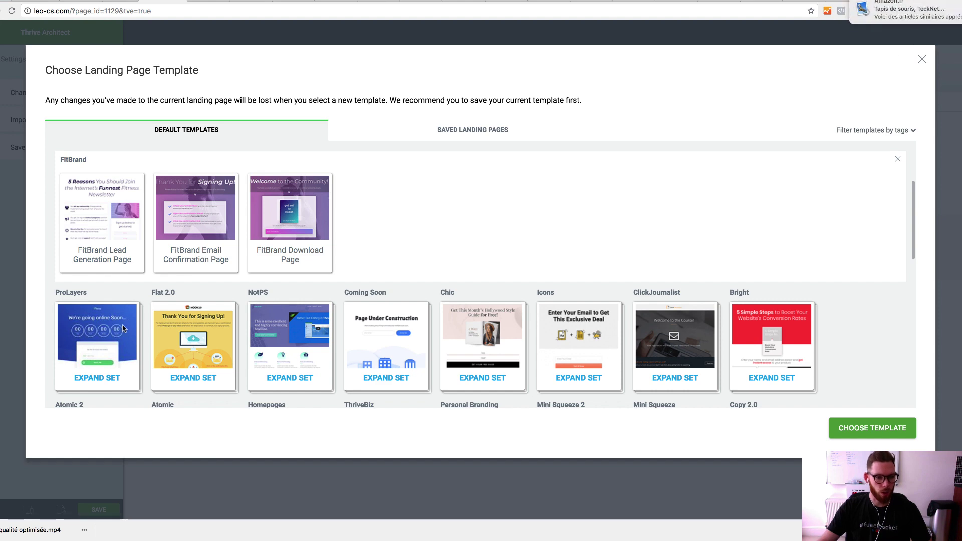
{"action": "left_click", "coordinate": [108, 331]}
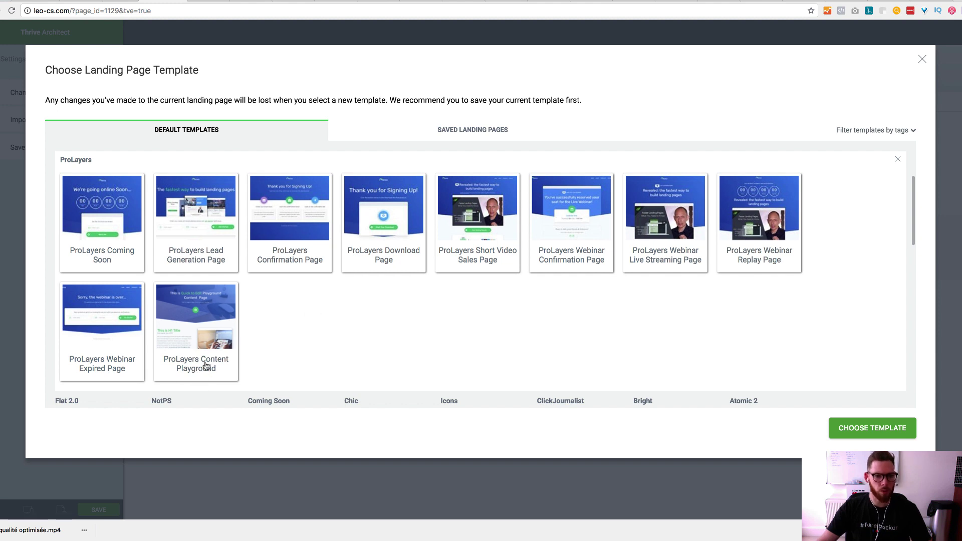
{"action": "scroll", "coordinate": [447, 309], "scroll_direction": "down", "scroll_amount": 3}
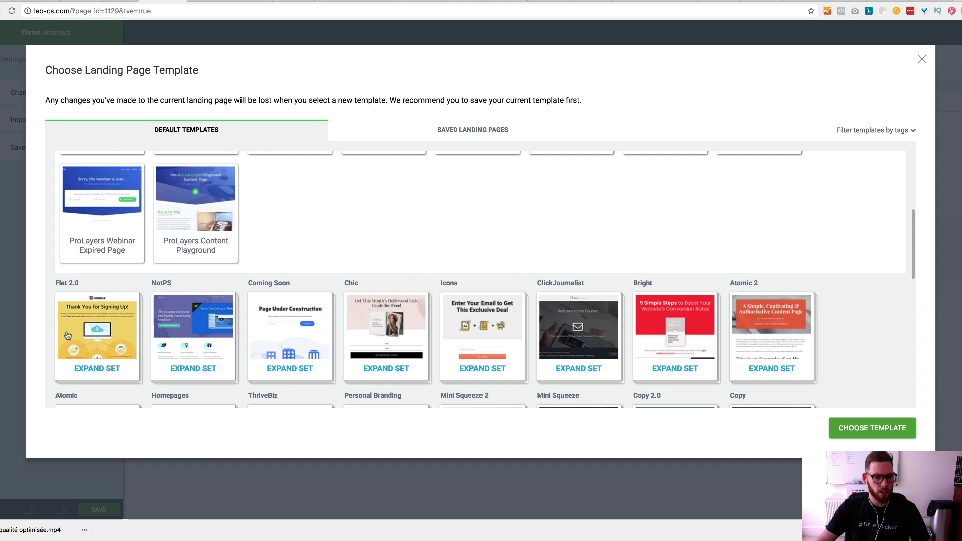
{"action": "left_click", "coordinate": [119, 328]}
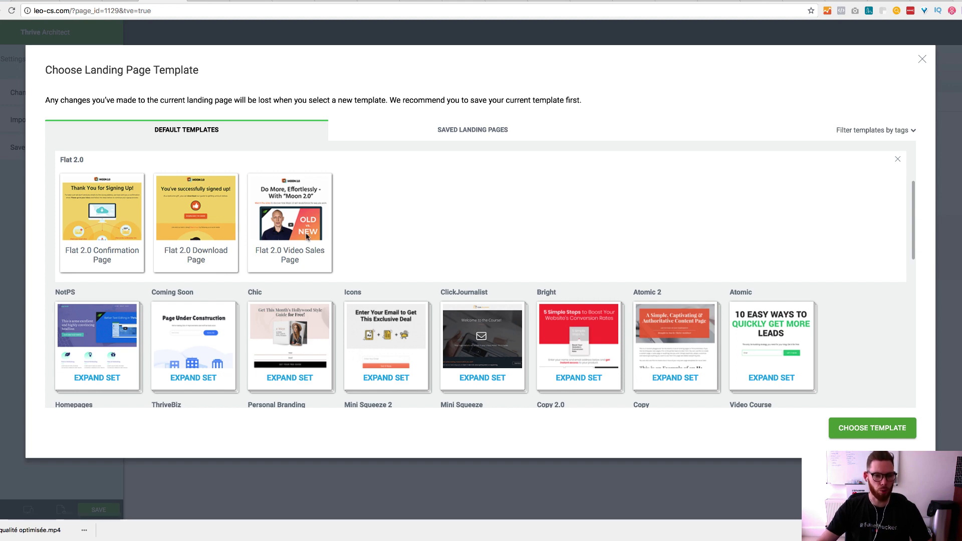
{"action": "scroll", "coordinate": [185, 232], "scroll_direction": "down", "scroll_amount": 3}
Step: Apply the "I Can't Believe it's Not PS – Sales Page" template from the NotPS set to the page
{"action": "left_click", "coordinate": [103, 276]}
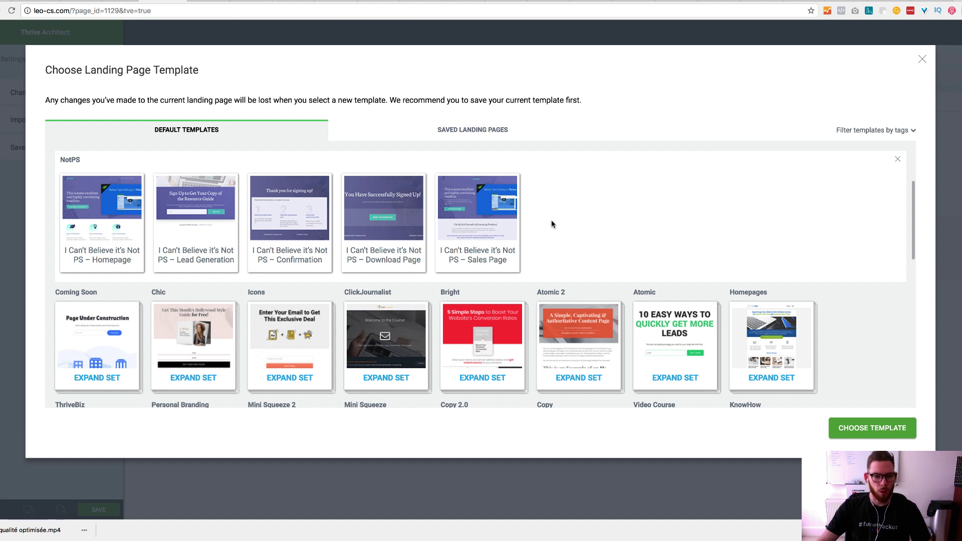
{"action": "left_click", "coordinate": [467, 203]}
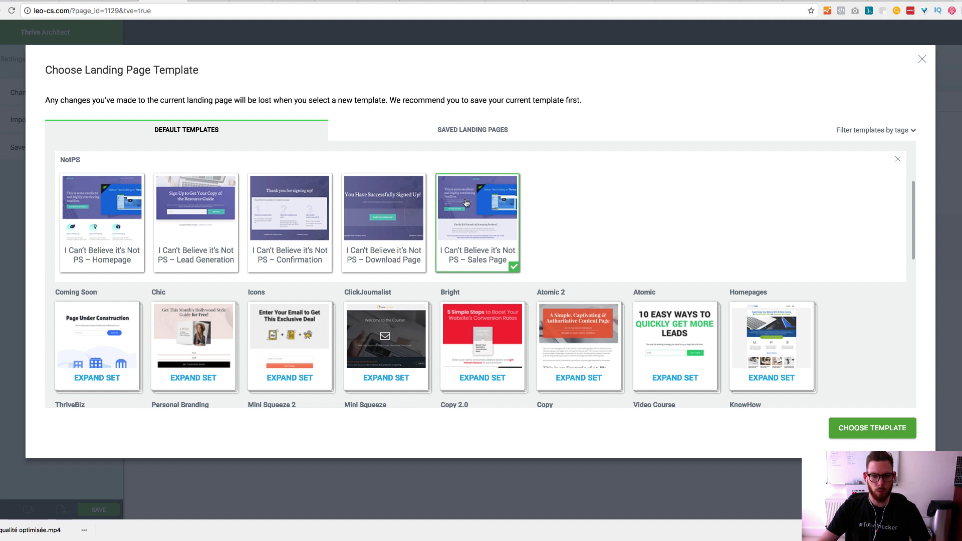
{"action": "left_click", "coordinate": [873, 428]}
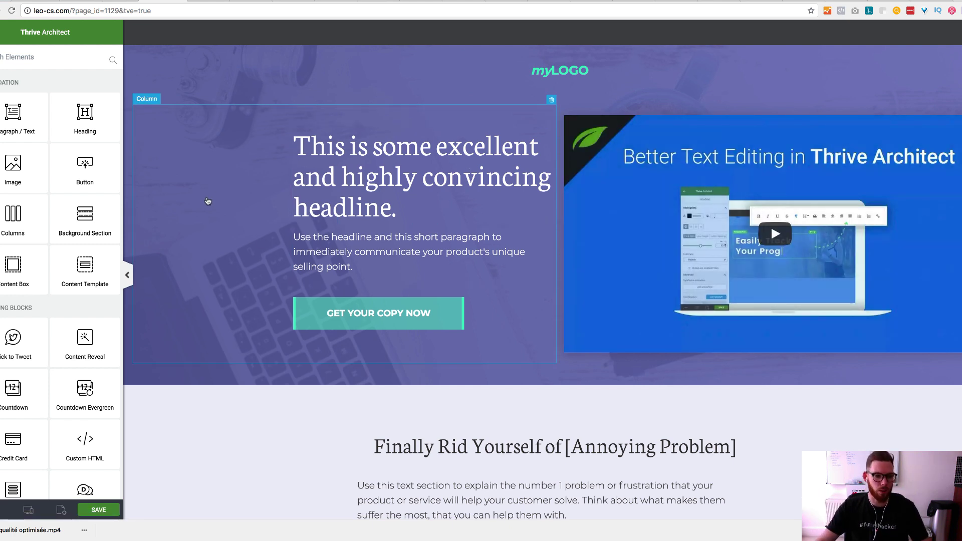
Step: Look over the sales page's sections and inspect the header video's options, selecting its YouTube URL
{"action": "scroll", "coordinate": [201, 202], "scroll_direction": "down", "scroll_amount": 9}
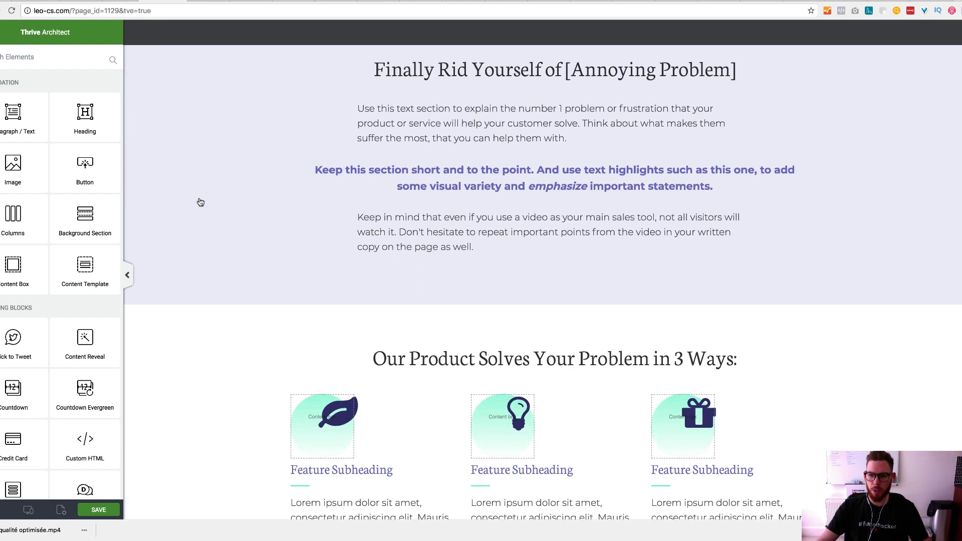
{"action": "scroll", "coordinate": [200, 202], "scroll_direction": "up", "scroll_amount": 4}
{"action": "scroll", "coordinate": [200, 202], "scroll_direction": "up", "scroll_amount": 5}
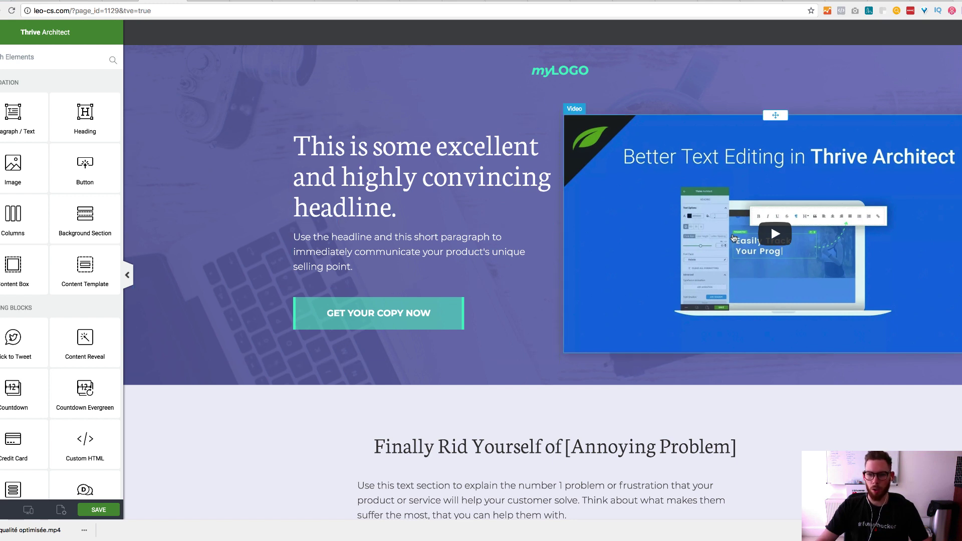
{"action": "left_click", "coordinate": [701, 168]}
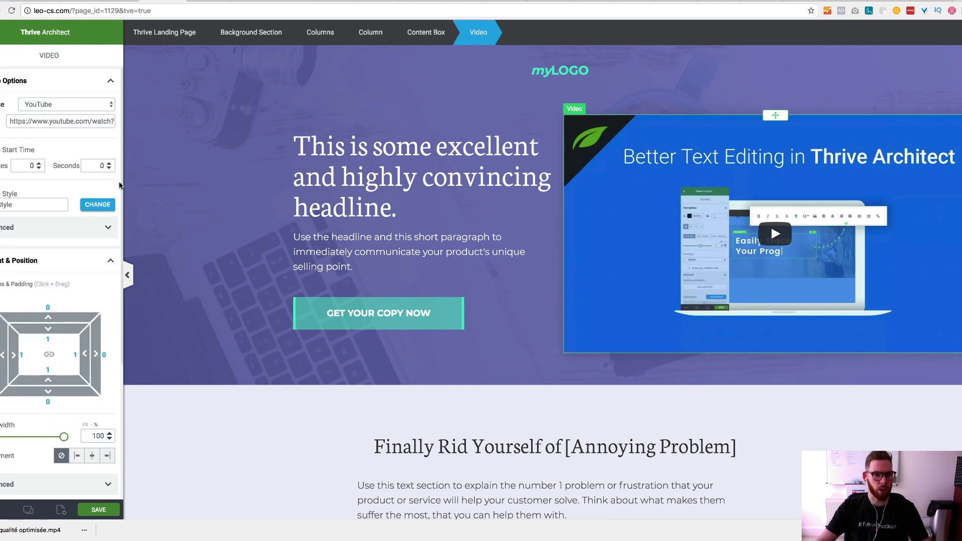
{"action": "triple_click", "coordinate": [12, 121]}
{"action": "scroll", "coordinate": [192, 190], "scroll_direction": "down", "scroll_amount": 4}
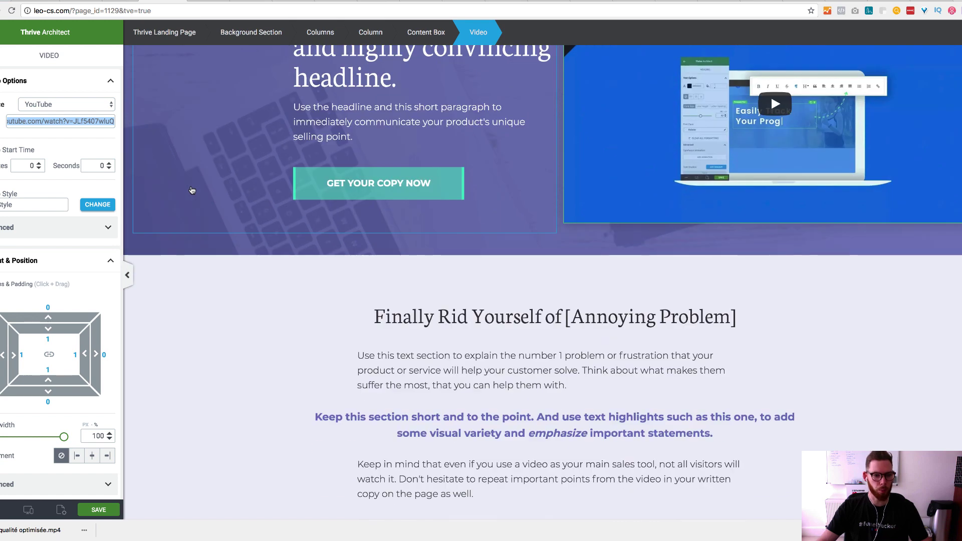
Step: Try a top padding of 10 on the header video and restore the earlier padding
{"action": "scroll", "coordinate": [192, 190], "scroll_direction": "down", "scroll_amount": 3}
{"action": "scroll", "coordinate": [77, 299], "scroll_direction": "down", "scroll_amount": 3}
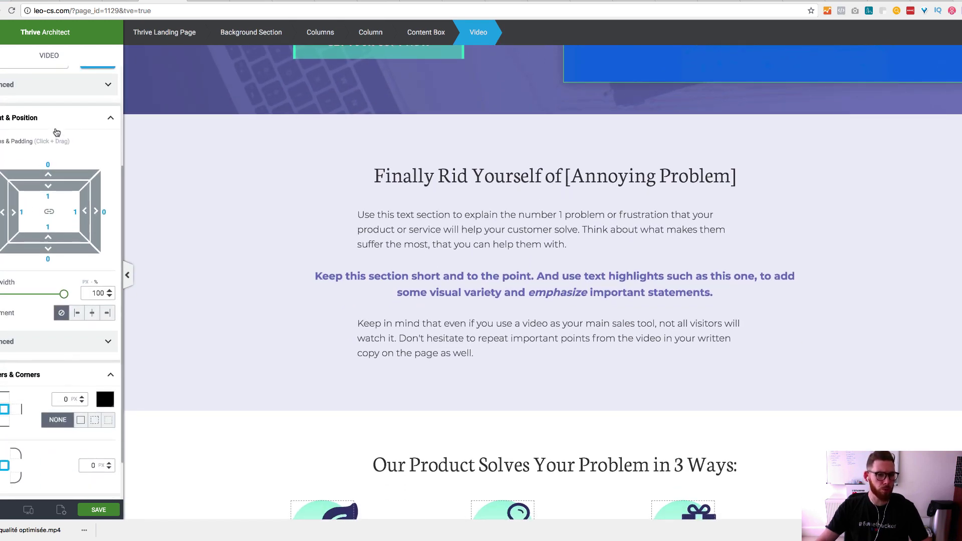
{"action": "scroll", "coordinate": [33, 128], "scroll_direction": "up", "scroll_amount": 3}
{"action": "scroll", "coordinate": [504, 134], "scroll_direction": "up", "scroll_amount": 6}
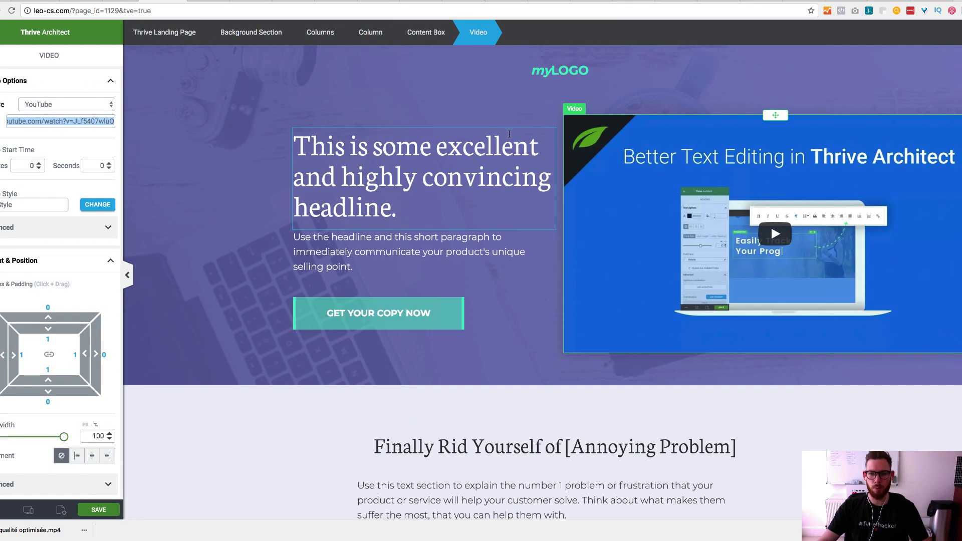
{"action": "left_click", "coordinate": [64, 340]}
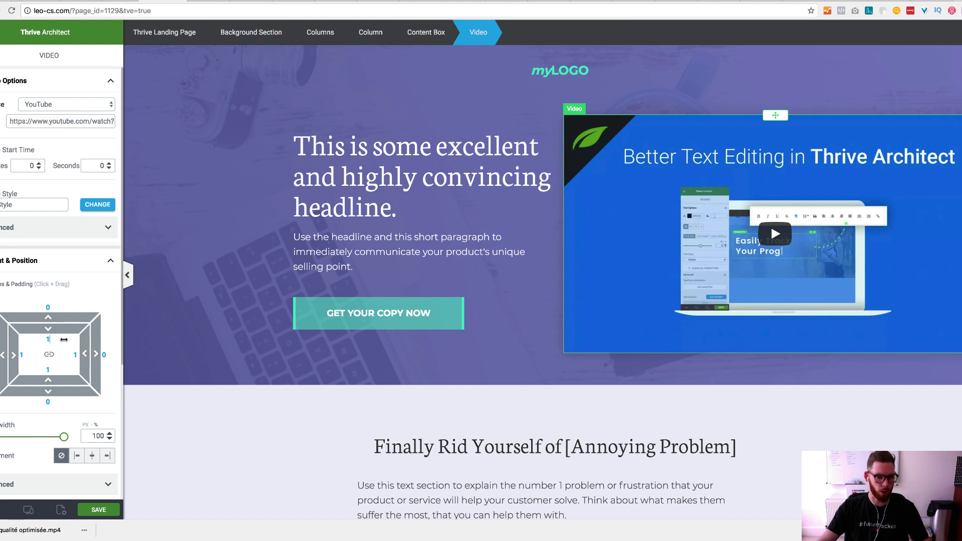
{"action": "type", "text": "0"}
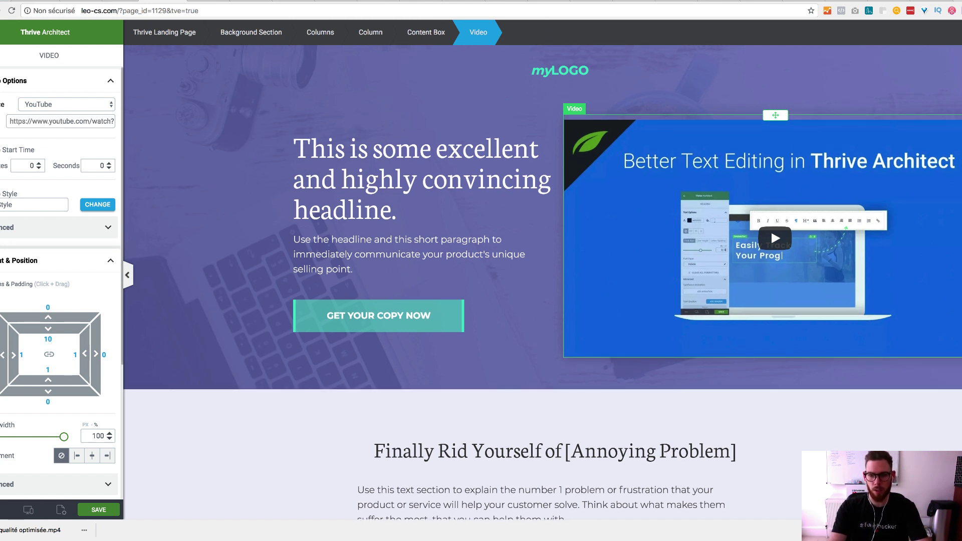
{"action": "key", "text": "BackSpace"}
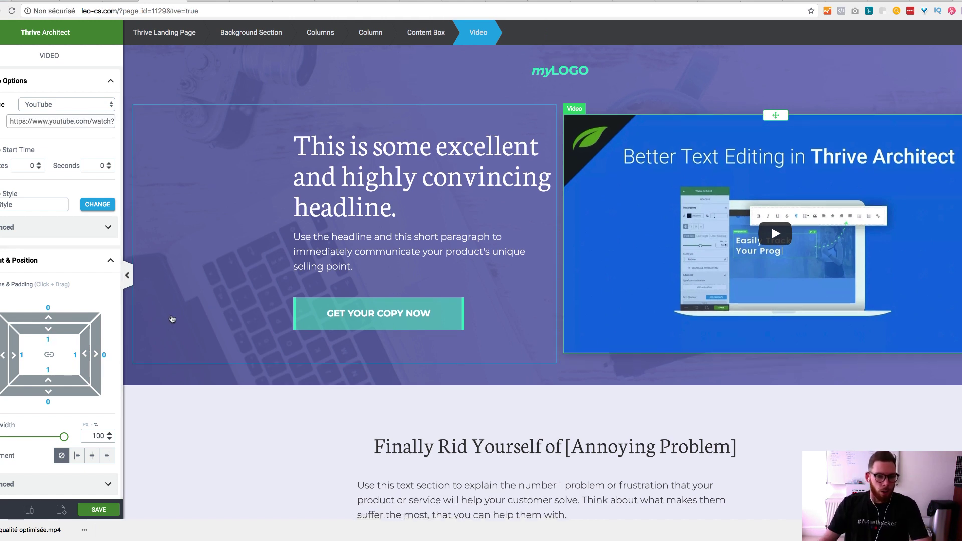
Step: Select the header background section and inspect its background style, including the image layer's settings
{"action": "left_click", "coordinate": [275, 361]}
{"action": "scroll", "coordinate": [233, 366], "scroll_direction": "down", "scroll_amount": 5}
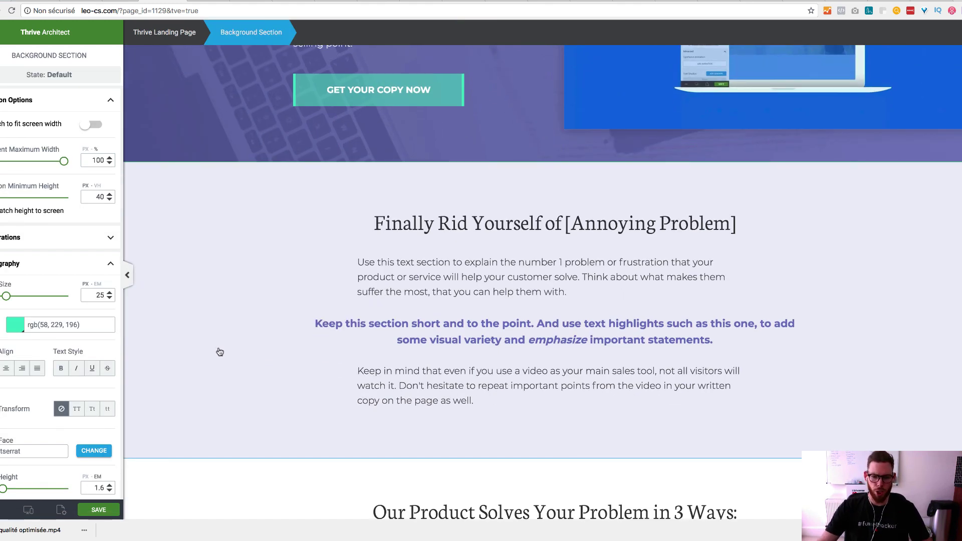
{"action": "scroll", "coordinate": [221, 353], "scroll_direction": "up", "scroll_amount": 5}
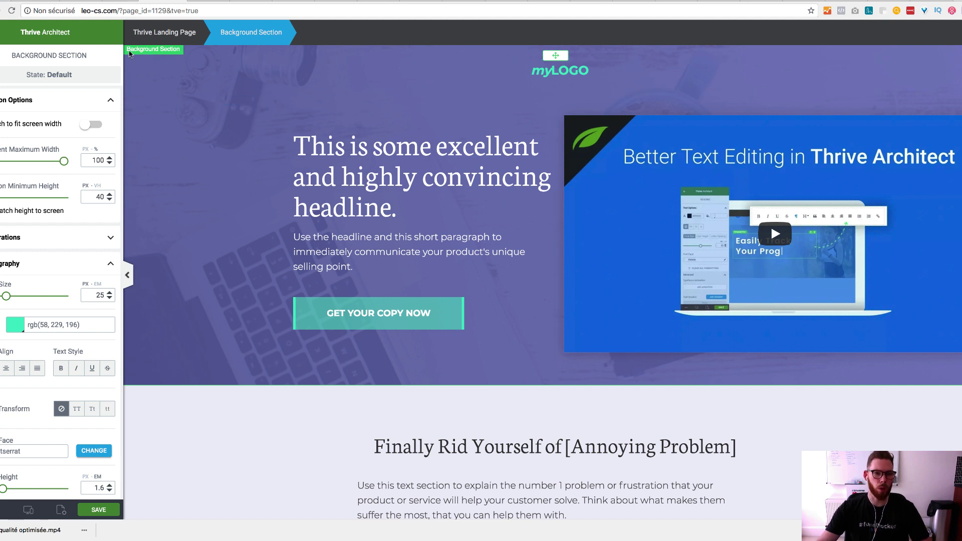
{"action": "scroll", "coordinate": [48, 230], "scroll_direction": "down", "scroll_amount": 10}
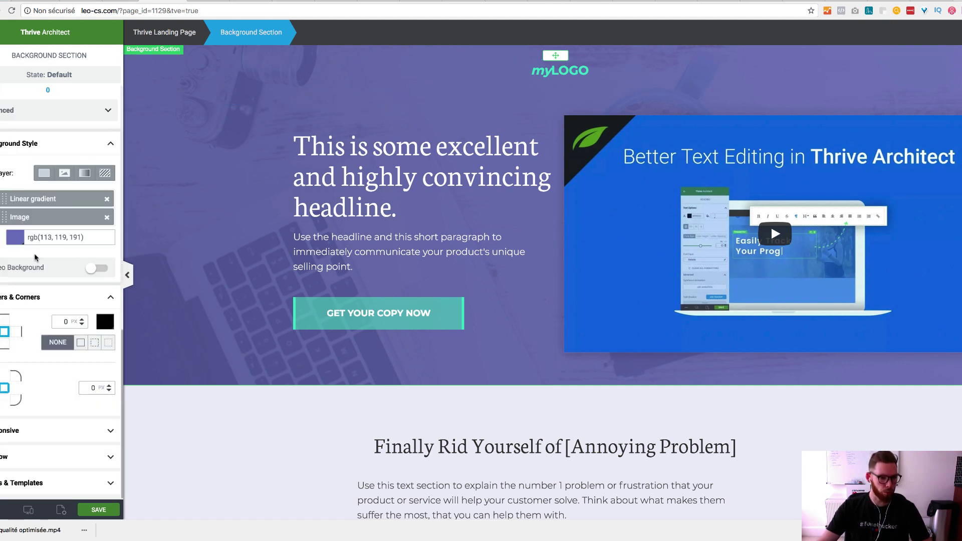
{"action": "left_click", "coordinate": [14, 218]}
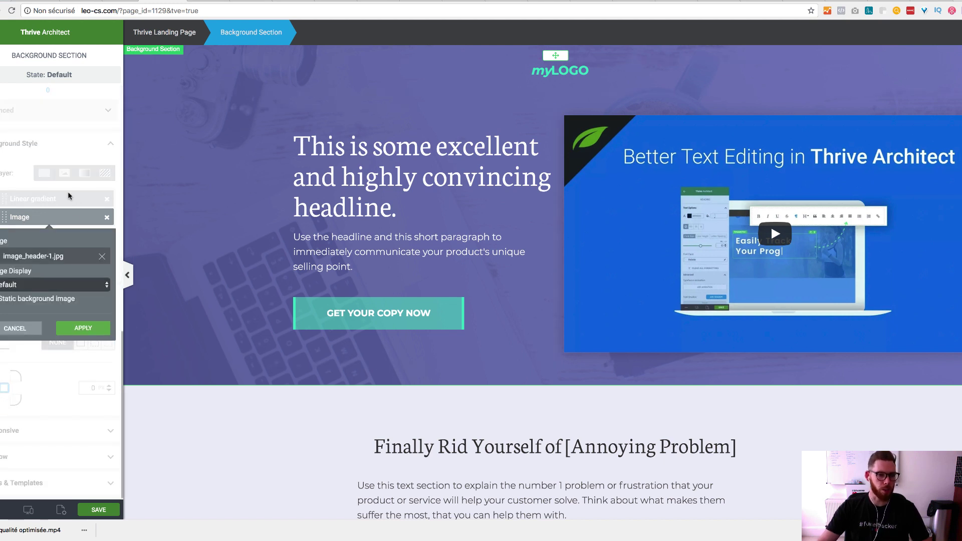
{"action": "left_click", "coordinate": [15, 330]}
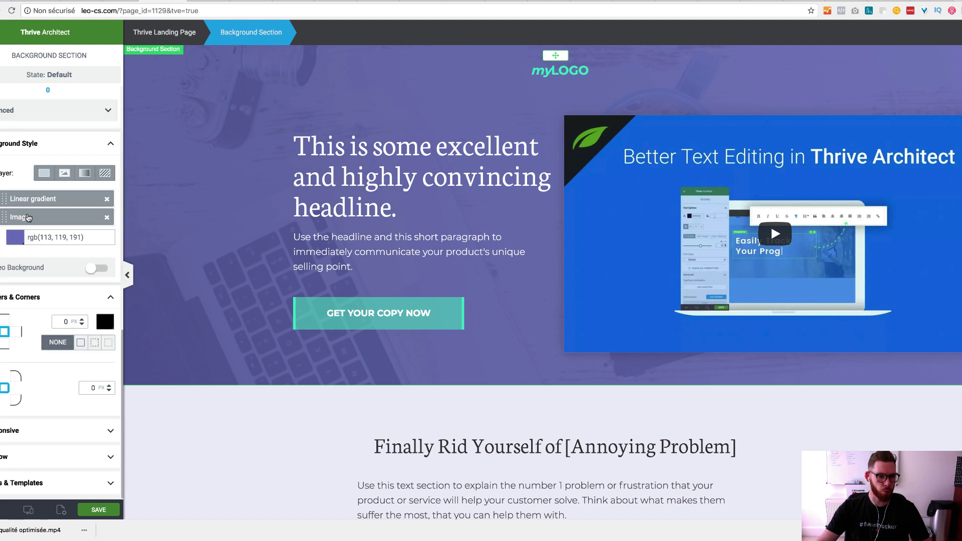
Step: Set the header section's background colour to #424dd2 and save the page
{"action": "left_click", "coordinate": [15, 238]}
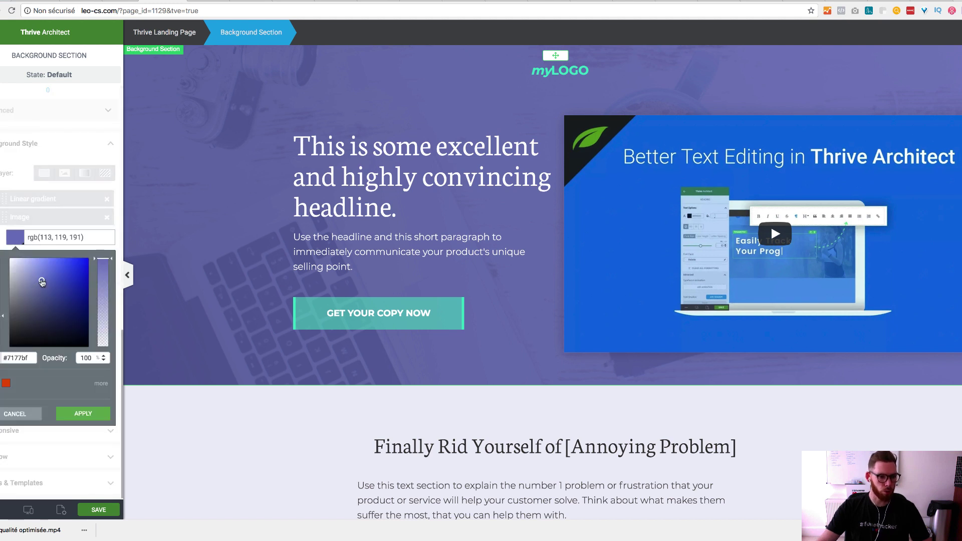
{"action": "left_click_drag", "start_coordinate": [42, 282], "coordinate": [65, 275]}
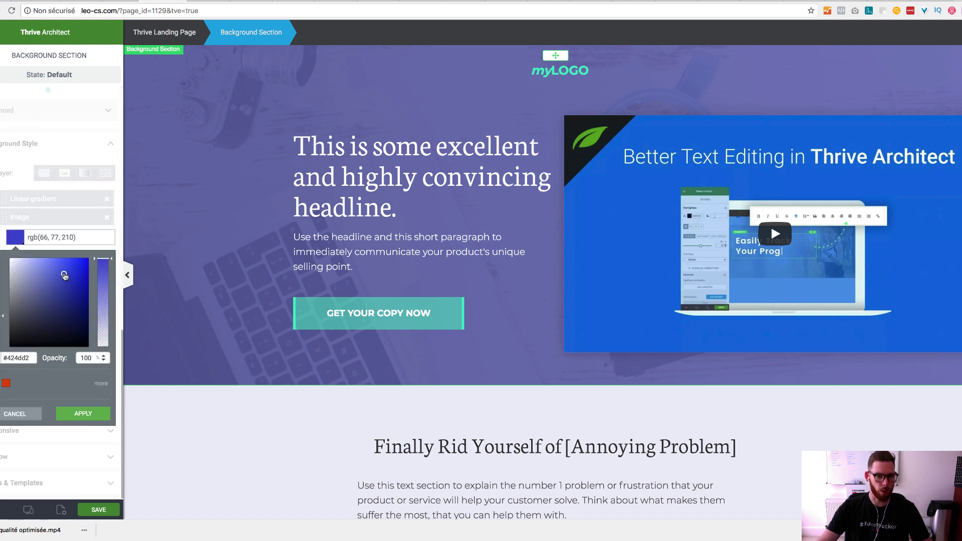
{"action": "left_click", "coordinate": [78, 412]}
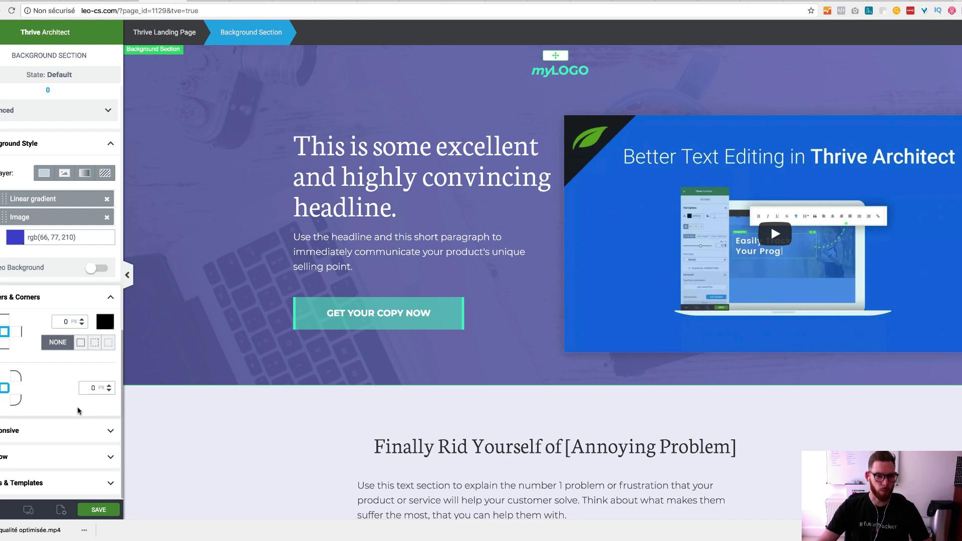
{"action": "left_click", "coordinate": [106, 509]}
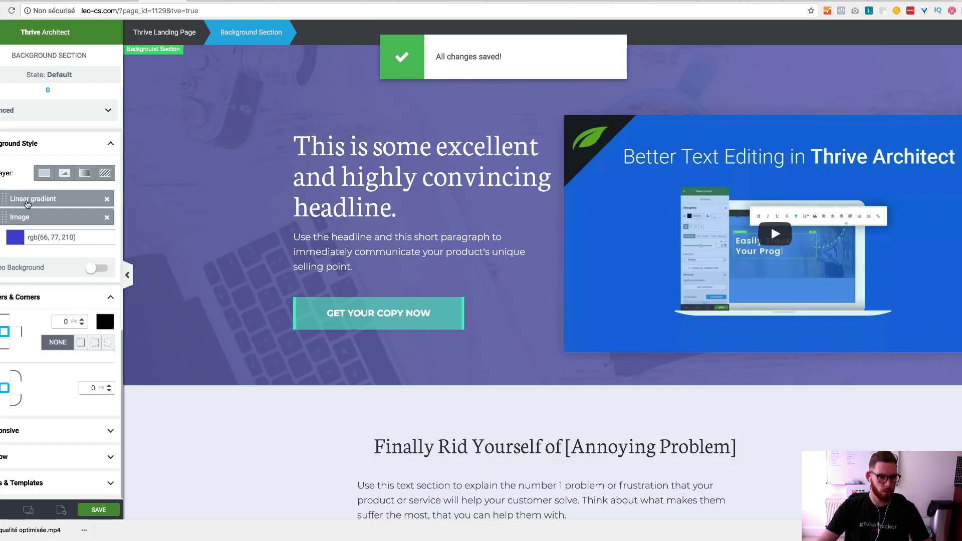
Step: Look over the sales page's sections from the header down to the money-back guarantee and footer
{"action": "scroll", "coordinate": [404, 150], "scroll_direction": "down", "scroll_amount": 2}
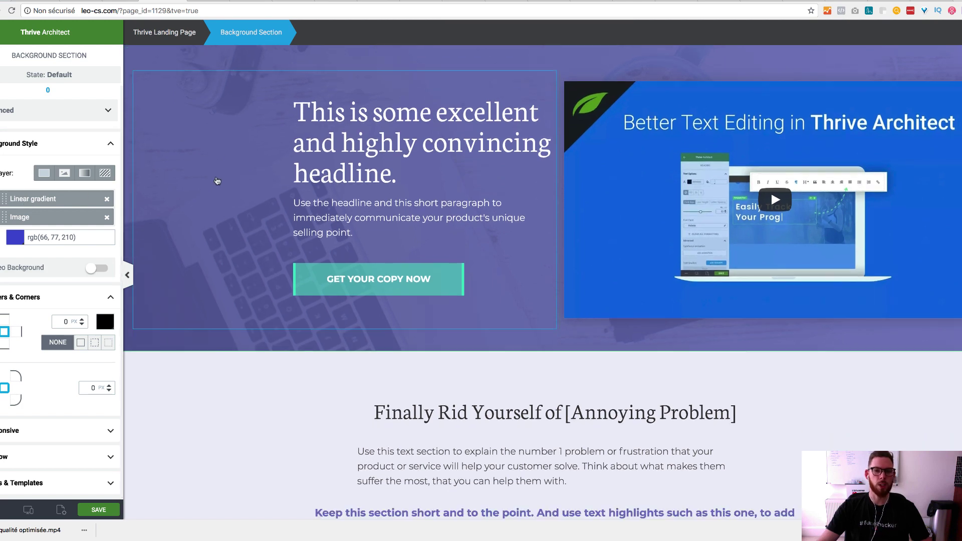
{"action": "scroll", "coordinate": [404, 81], "scroll_direction": "up", "scroll_amount": 2}
{"action": "scroll", "coordinate": [213, 234], "scroll_direction": "down", "scroll_amount": 12}
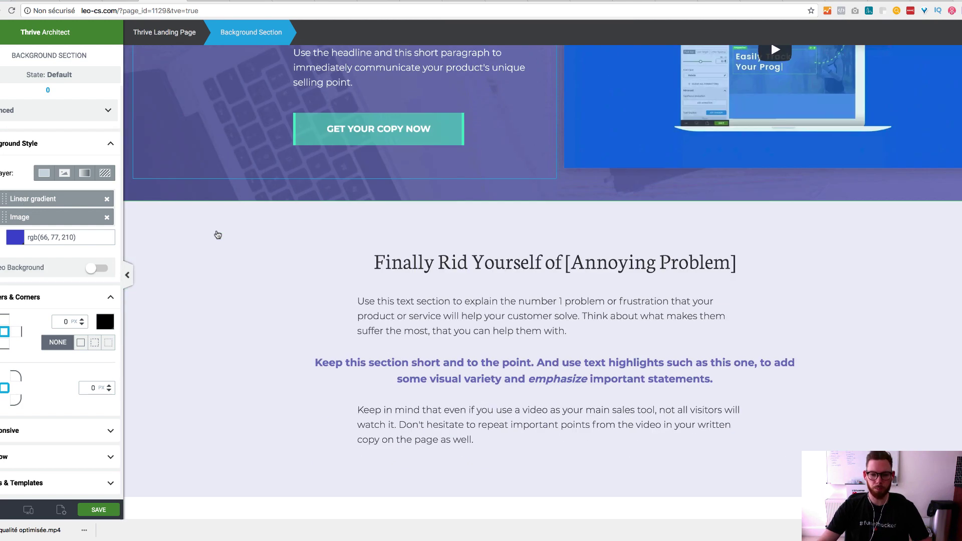
{"action": "scroll", "coordinate": [213, 235], "scroll_direction": "down", "scroll_amount": 14}
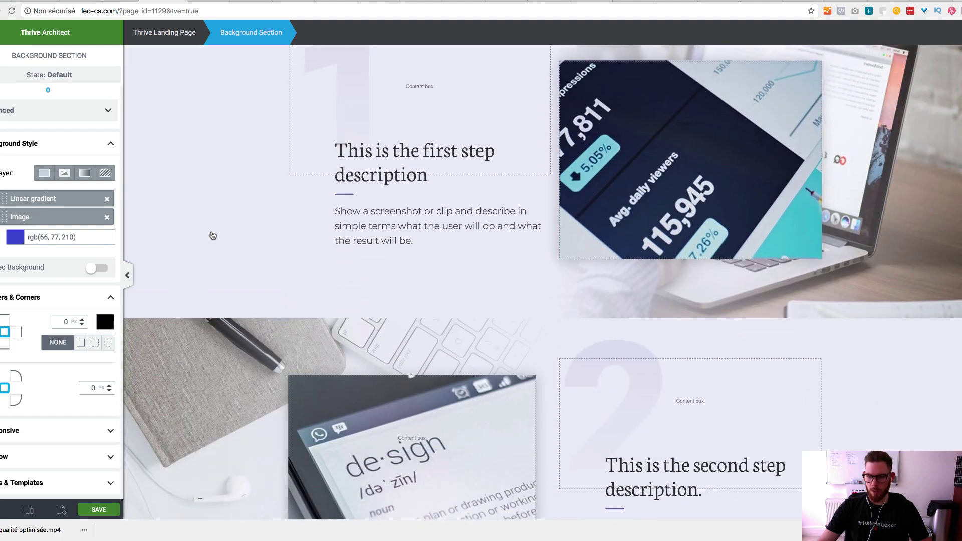
{"action": "scroll", "coordinate": [213, 236], "scroll_direction": "up", "scroll_amount": 3}
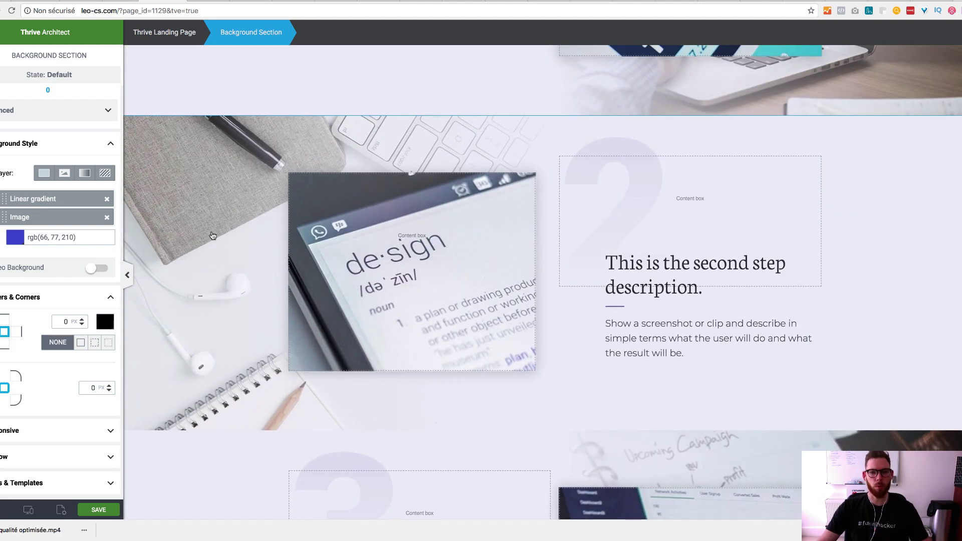
{"action": "scroll", "coordinate": [213, 235], "scroll_direction": "down", "scroll_amount": 10}
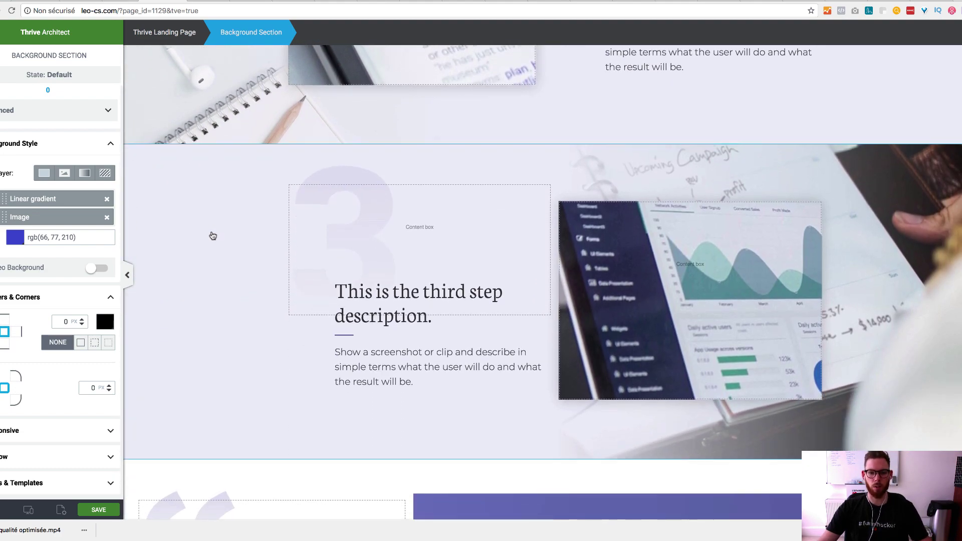
{"action": "scroll", "coordinate": [212, 232], "scroll_direction": "down", "scroll_amount": 2}
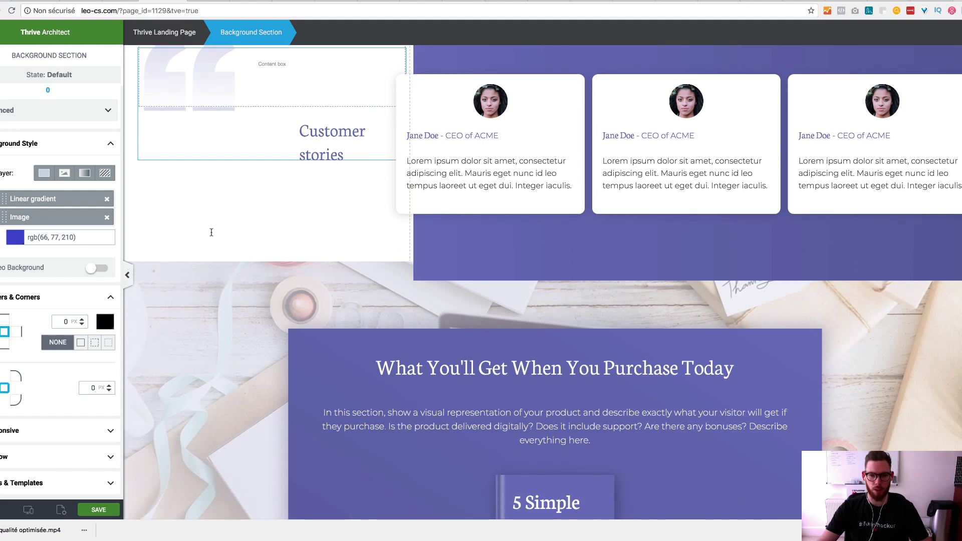
{"action": "scroll", "coordinate": [196, 217], "scroll_direction": "down", "scroll_amount": 5}
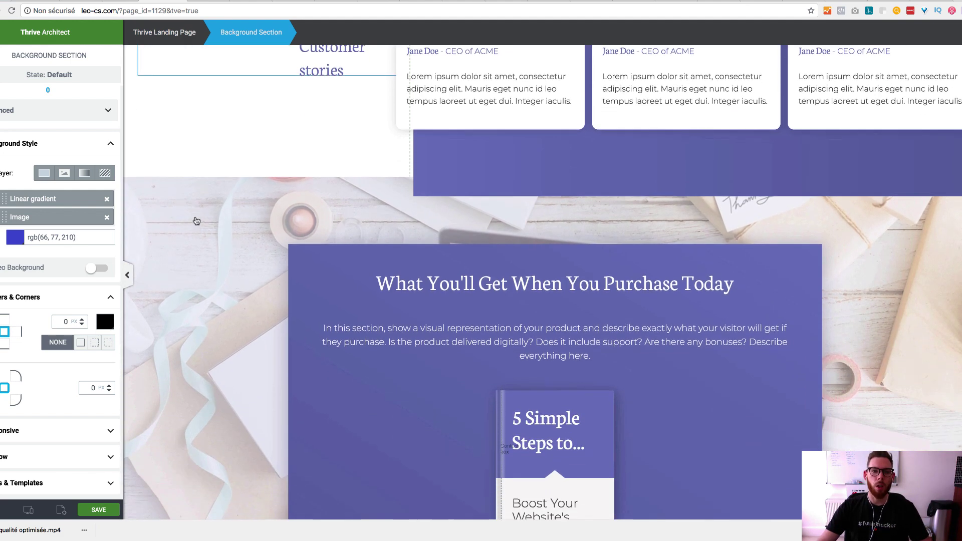
{"action": "scroll", "coordinate": [197, 221], "scroll_direction": "down", "scroll_amount": 10}
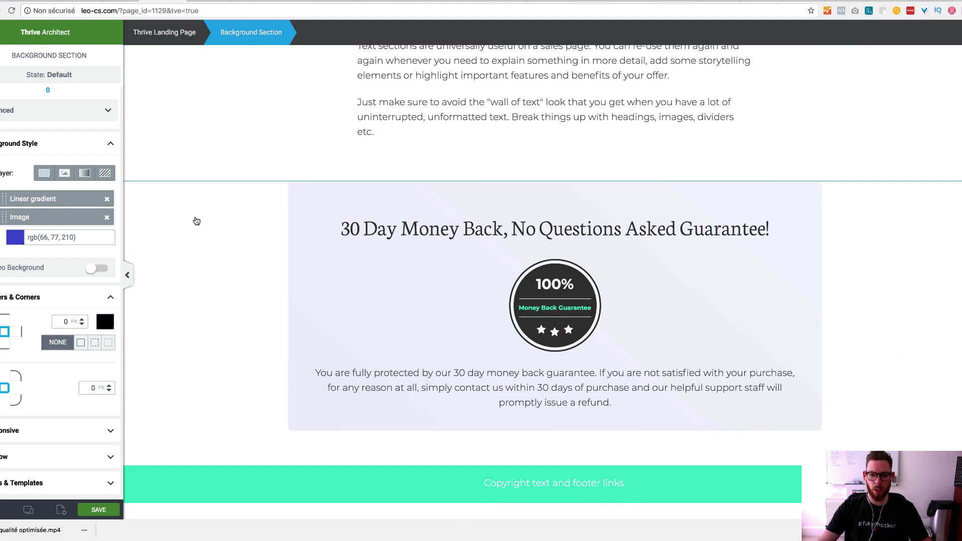
{"action": "scroll", "coordinate": [197, 221], "scroll_direction": "up", "scroll_amount": 20}
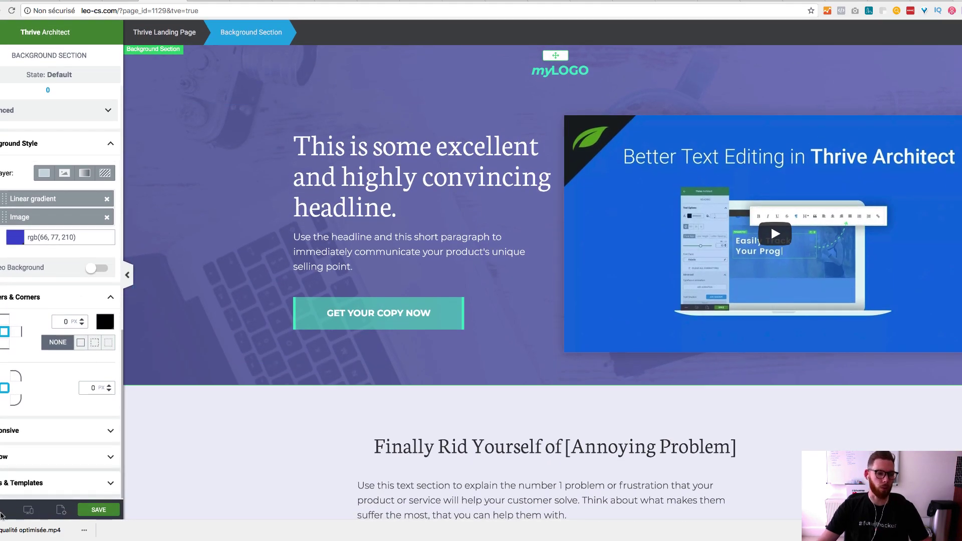
Step: Open the landing page template chooser to replace the page's current template
{"action": "mouse_move", "coordinate": [1, 518]}
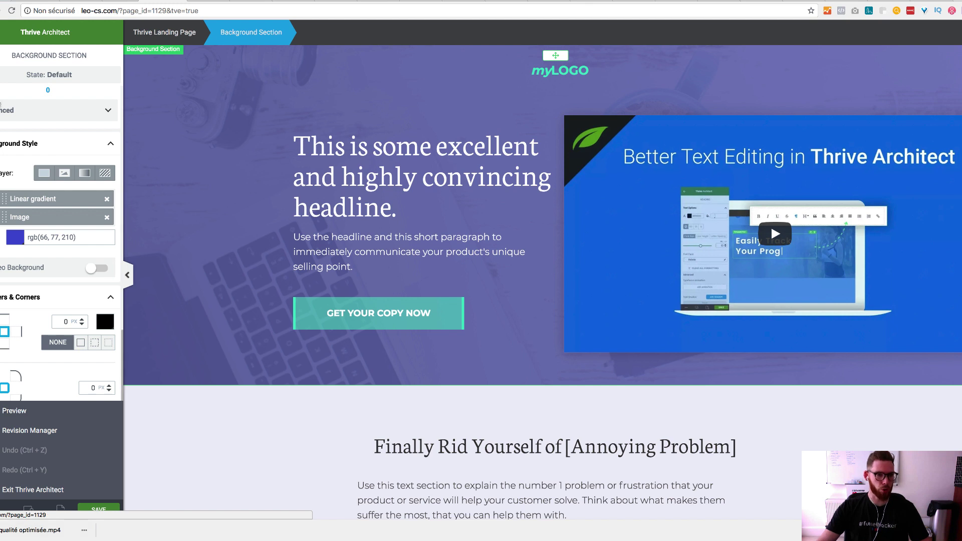
{"action": "key", "text": "Escape"}
{"action": "left_click", "coordinate": [61, 510]}
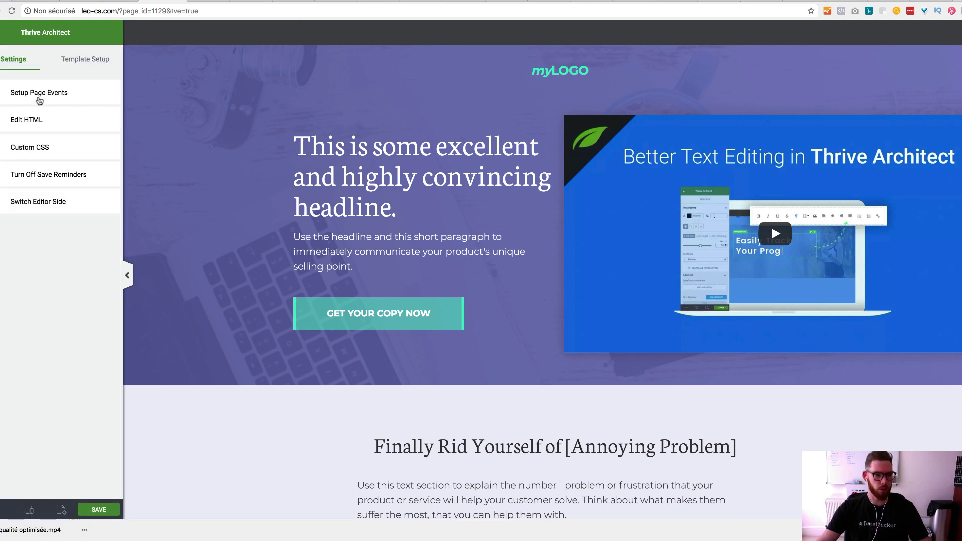
{"action": "left_click", "coordinate": [88, 62]}
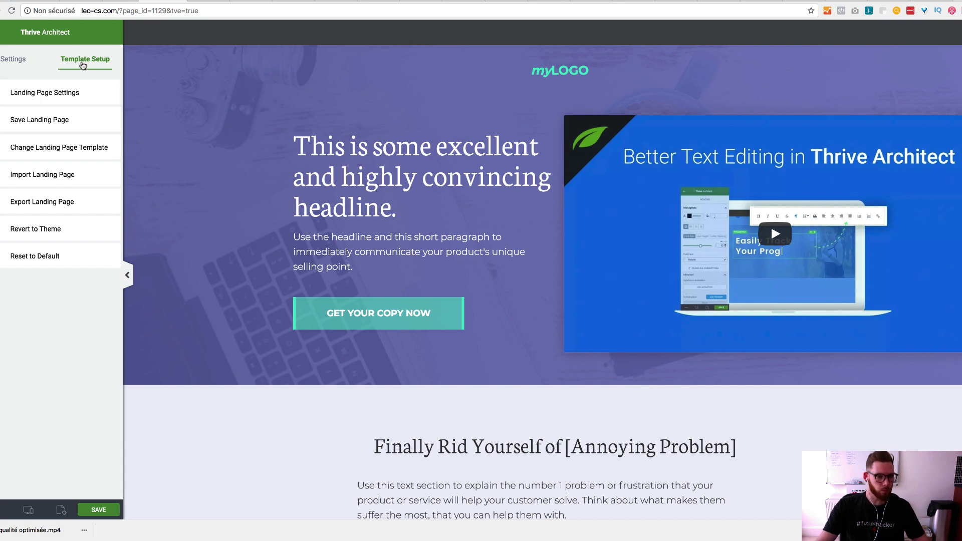
{"action": "left_click", "coordinate": [46, 156]}
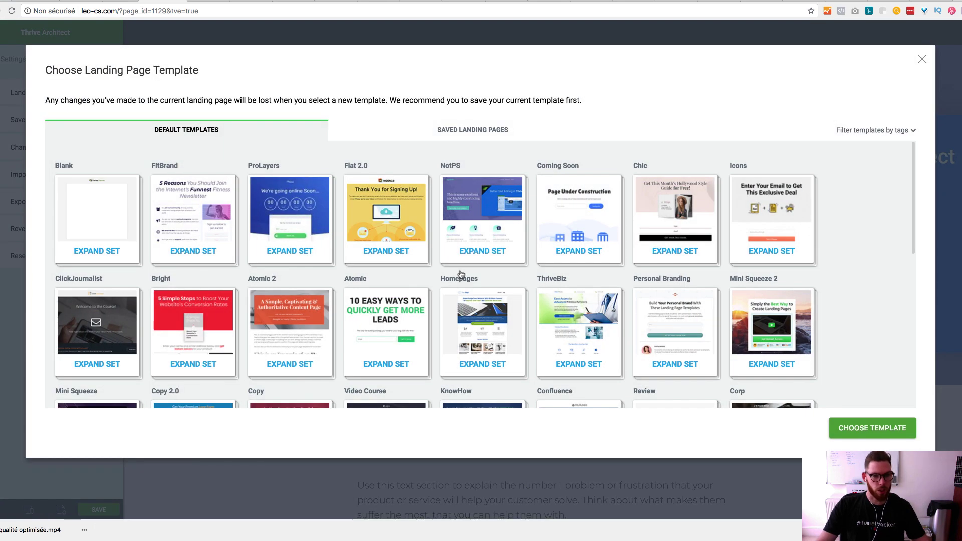
Step: Expand the ThriveBiz template set and apply its ThriveBiz Medical template to the page
{"action": "scroll", "coordinate": [432, 280], "scroll_direction": "down", "scroll_amount": 2}
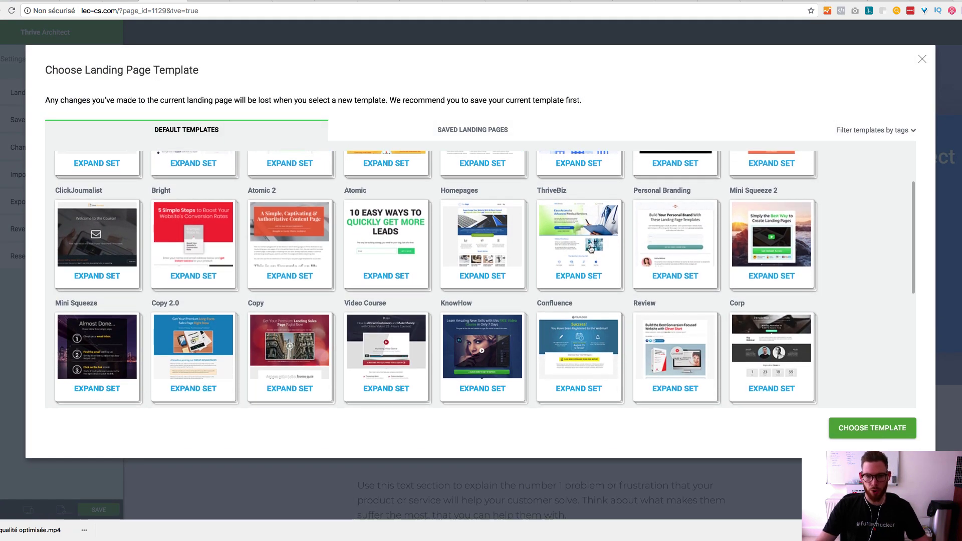
{"action": "left_click", "coordinate": [581, 273]}
{"action": "left_click", "coordinate": [93, 194]}
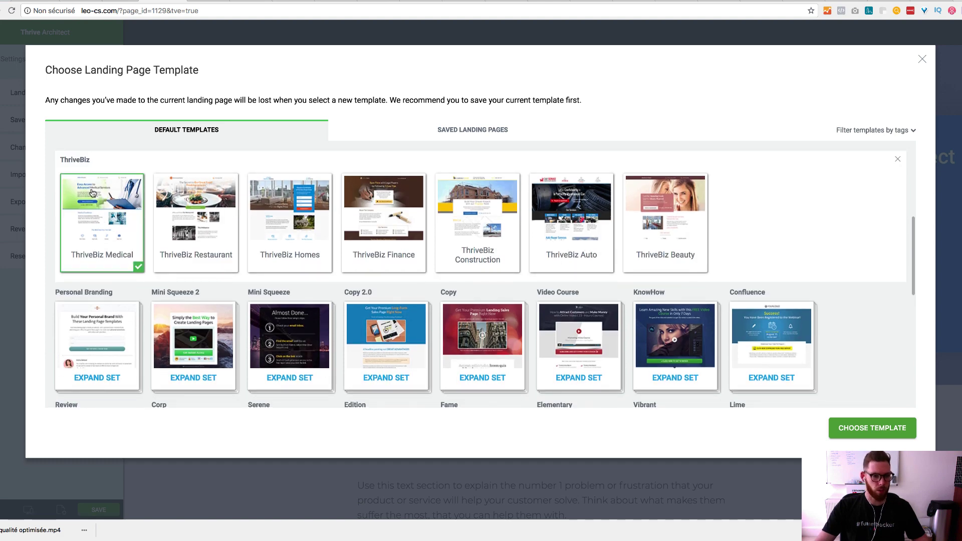
{"action": "left_click", "coordinate": [872, 429]}
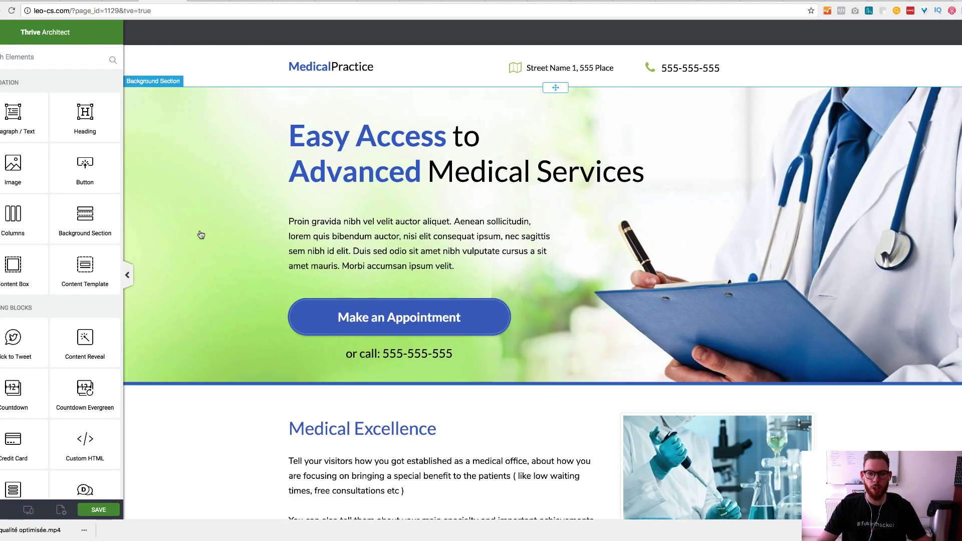
Step: Look over the medical landing page's sections and check the editor's preview and revision options
{"action": "scroll", "coordinate": [201, 235], "scroll_direction": "down", "scroll_amount": 5}
{"action": "scroll", "coordinate": [201, 235], "scroll_direction": "down", "scroll_amount": 20}
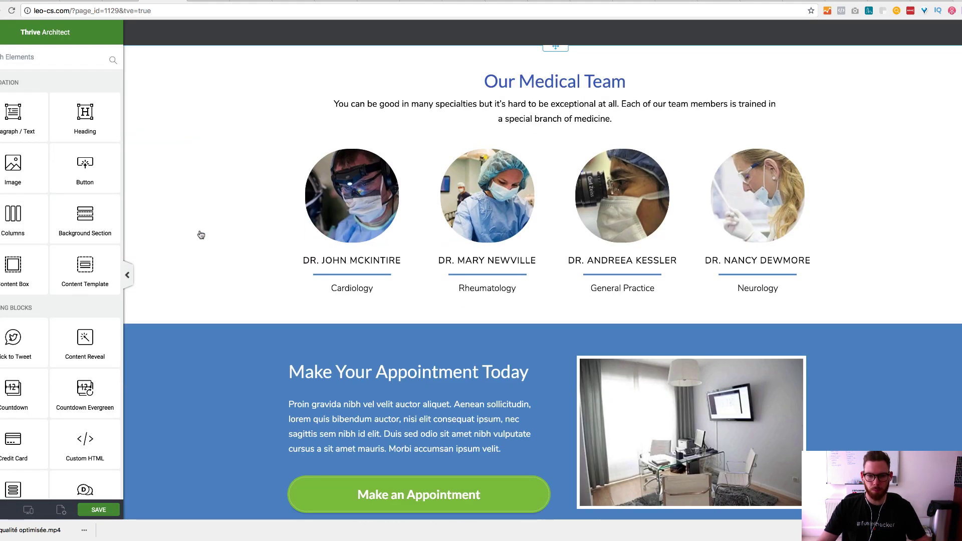
{"action": "scroll", "coordinate": [201, 235], "scroll_direction": "up", "scroll_amount": 20}
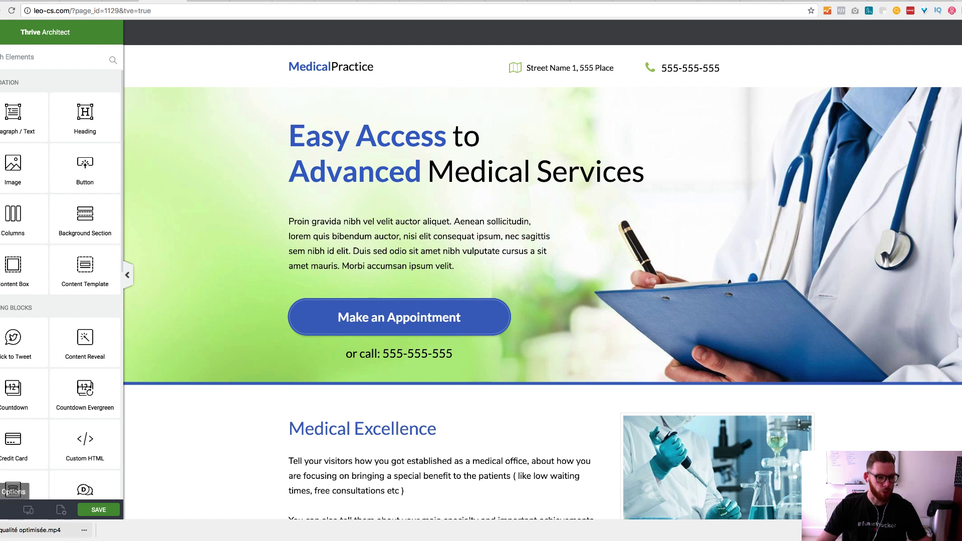
{"action": "left_click", "coordinate": [4, 510]}
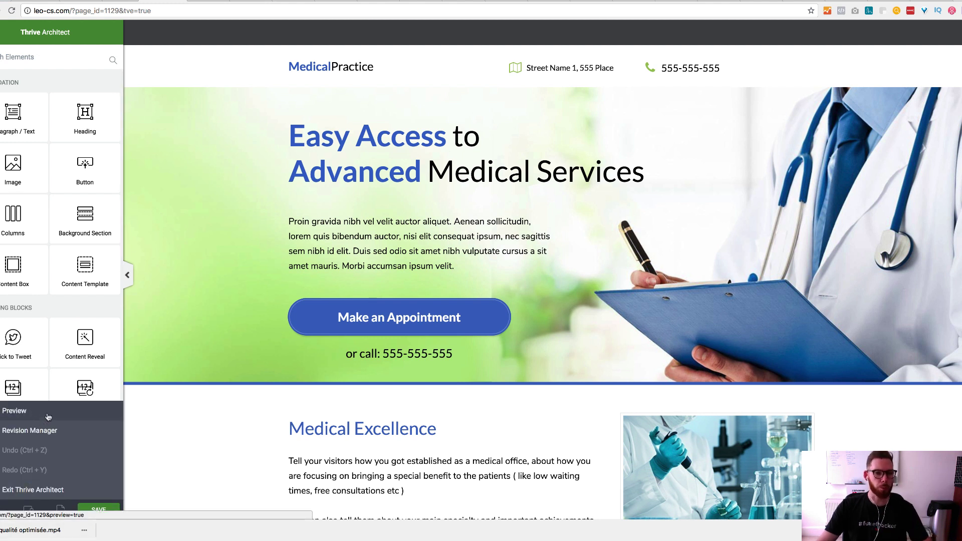
{"action": "left_click", "coordinate": [49, 311]}
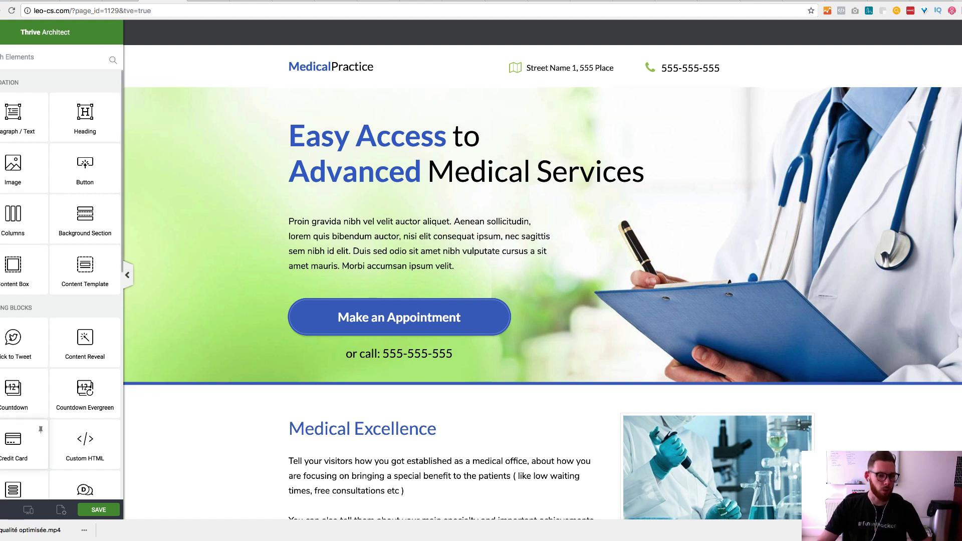
{"action": "left_click", "coordinate": [9, 510]}
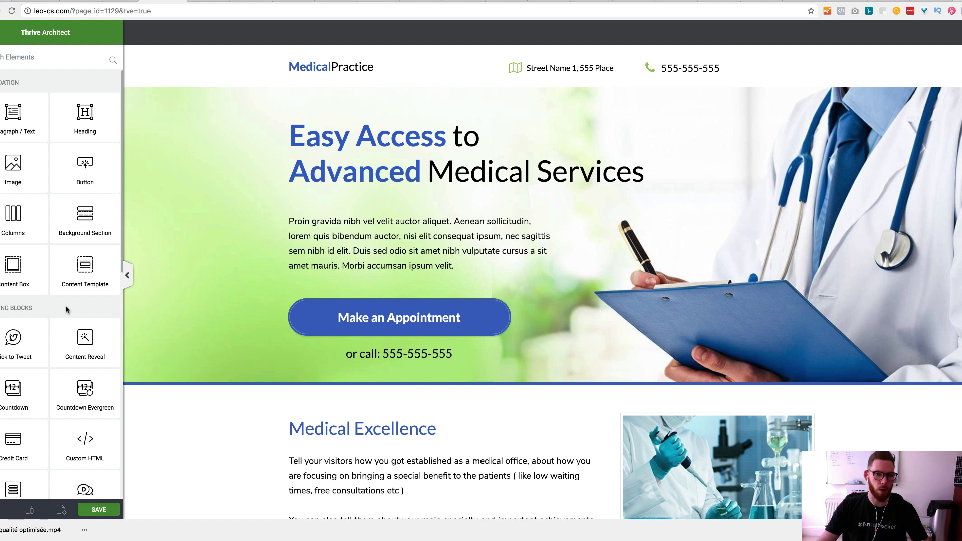
Step: Change the page's landing page template to ThriveBiz Restaurant from the default ThriveBiz template set
{"action": "left_click", "coordinate": [3, 36]}
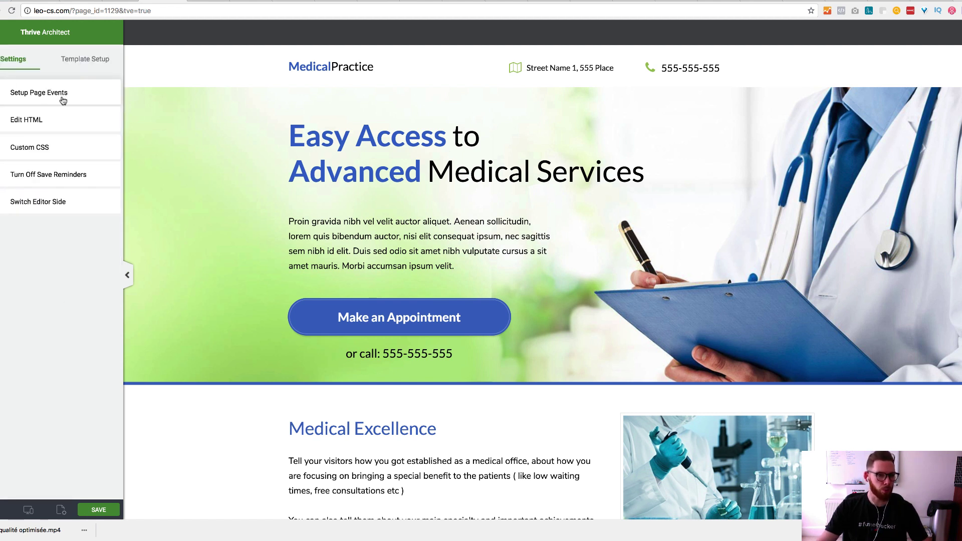
{"action": "left_click", "coordinate": [78, 66]}
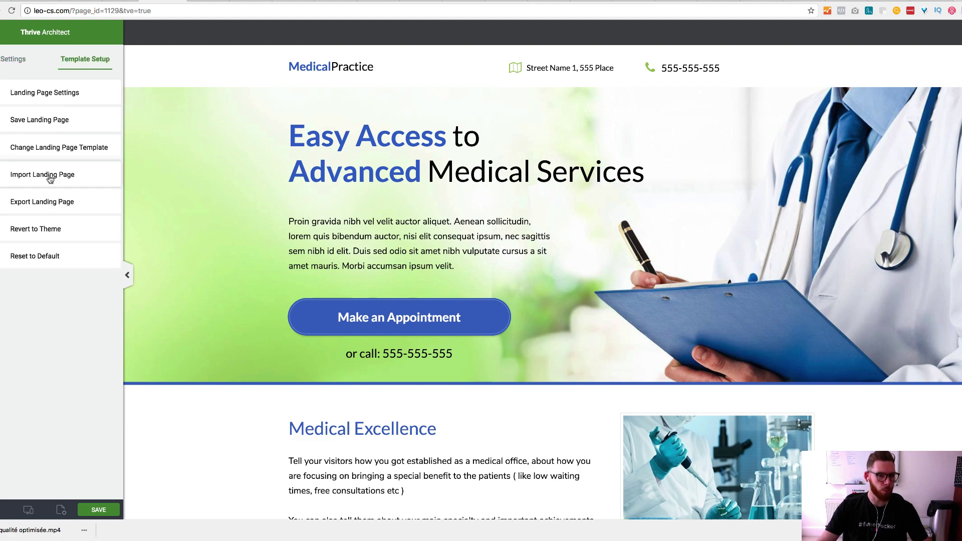
{"action": "left_click", "coordinate": [44, 149]}
{"action": "scroll", "coordinate": [224, 277], "scroll_direction": "down", "scroll_amount": 5}
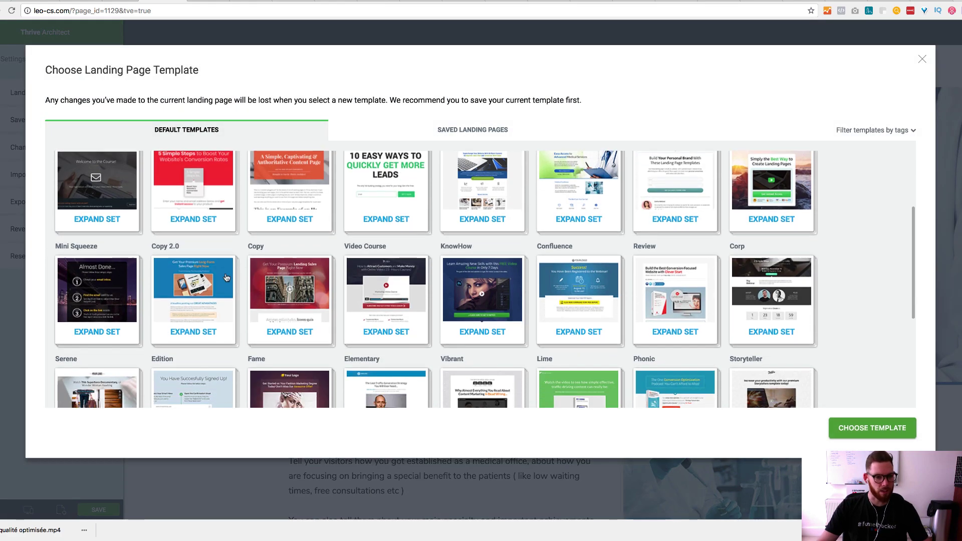
{"action": "scroll", "coordinate": [229, 279], "scroll_direction": "up", "scroll_amount": 3}
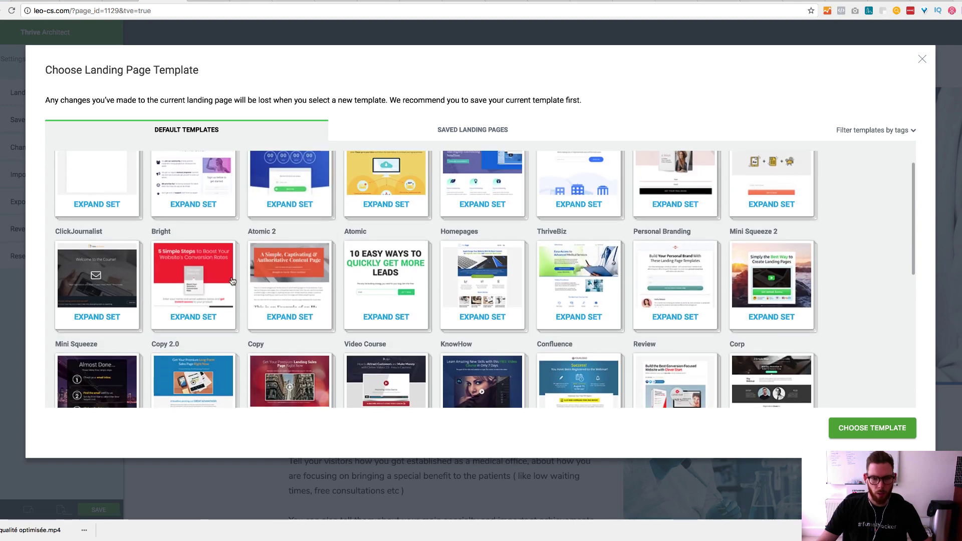
{"action": "left_click", "coordinate": [580, 291]}
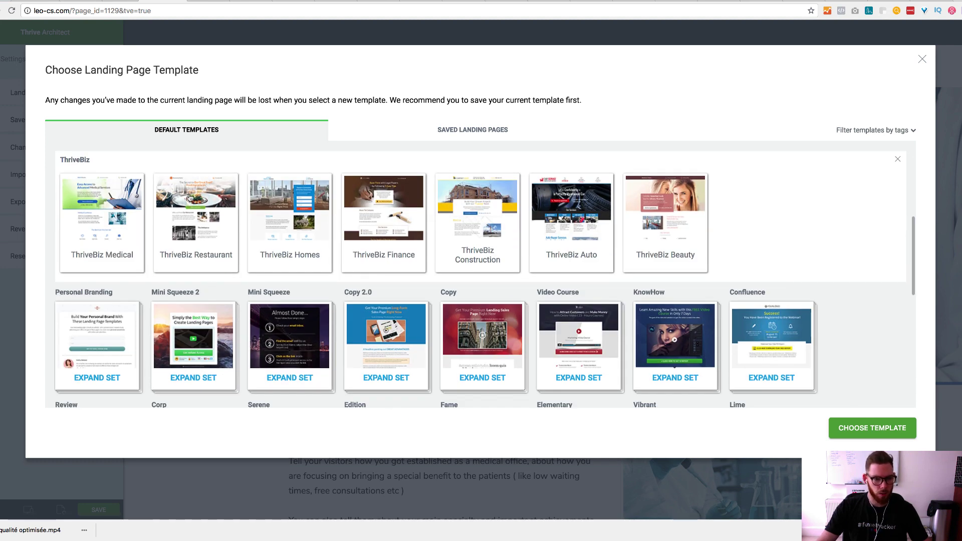
{"action": "left_click", "coordinate": [192, 233]}
{"action": "left_click", "coordinate": [847, 431]}
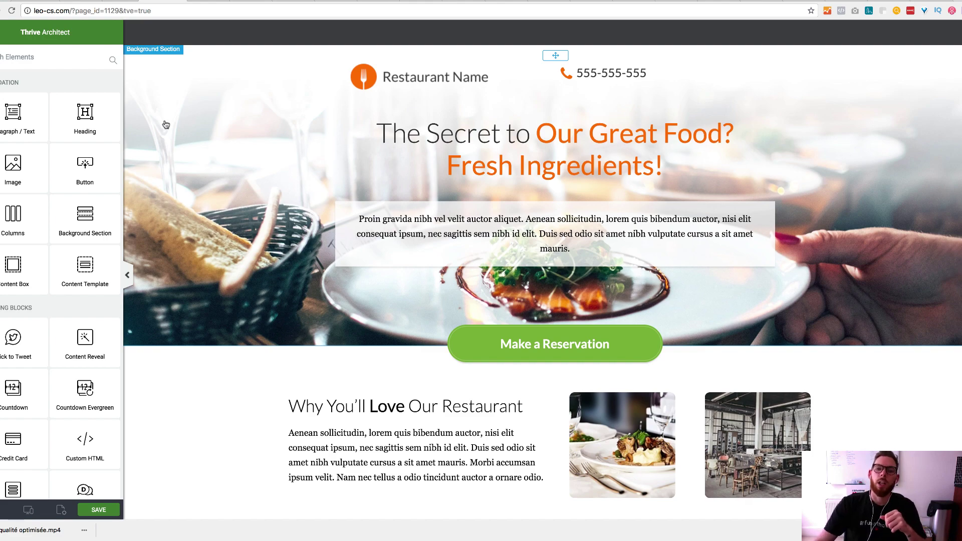
Step: Look over the restaurant landing page's sections, from the header through the signature dishes and menu to the customer testimonials and contact area
{"action": "scroll", "coordinate": [166, 125], "scroll_direction": "down", "scroll_amount": 7}
{"action": "scroll", "coordinate": [166, 124], "scroll_direction": "down", "scroll_amount": 13}
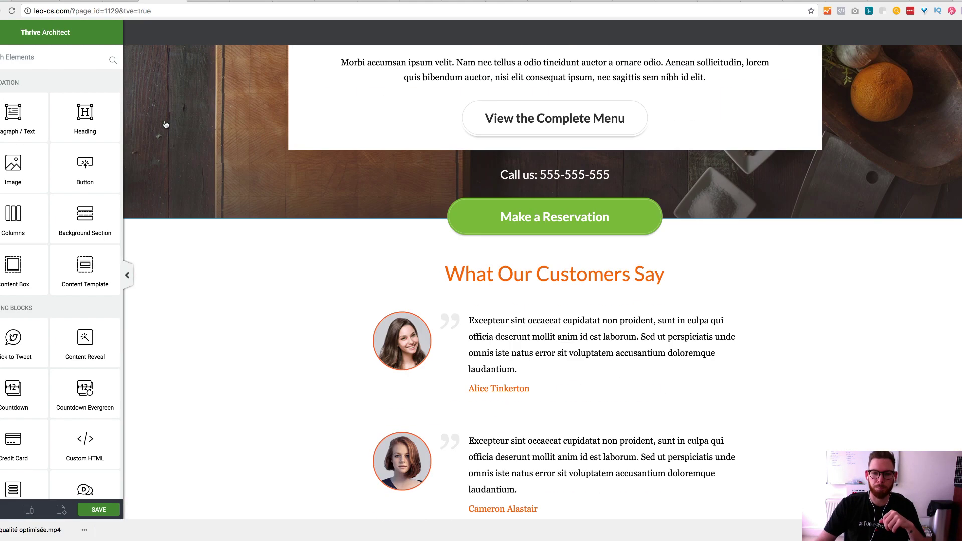
{"action": "scroll", "coordinate": [167, 124], "scroll_direction": "down", "scroll_amount": 6}
{"action": "scroll", "coordinate": [167, 125], "scroll_direction": "up", "scroll_amount": 15}
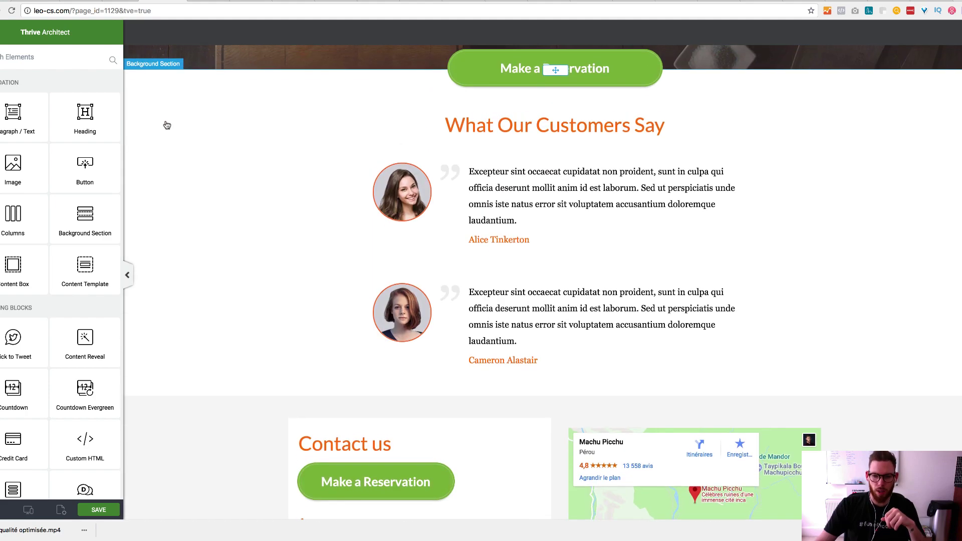
{"action": "scroll", "coordinate": [168, 129], "scroll_direction": "up", "scroll_amount": 12}
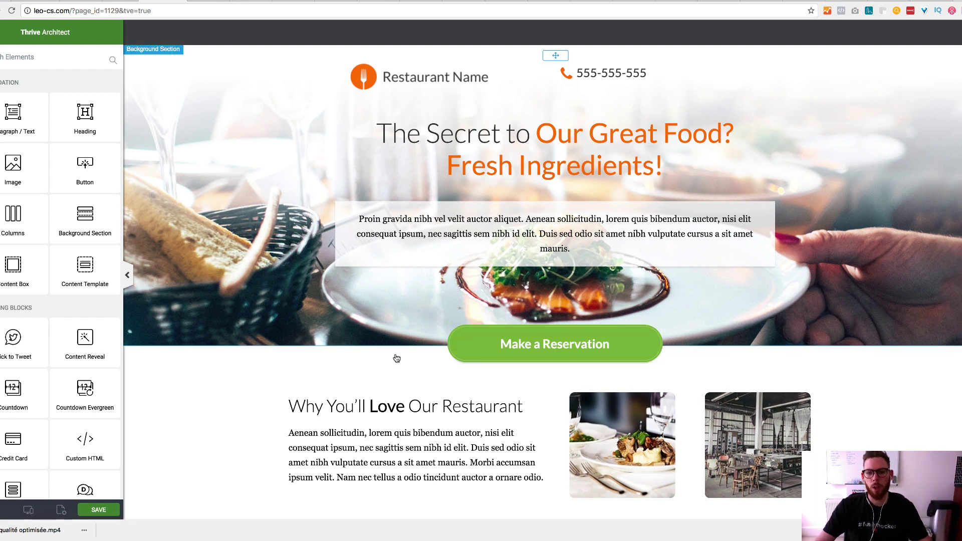
{"action": "scroll", "coordinate": [397, 359], "scroll_direction": "down", "scroll_amount": 2}
{"action": "scroll", "coordinate": [602, 351], "scroll_direction": "up", "scroll_amount": 2}
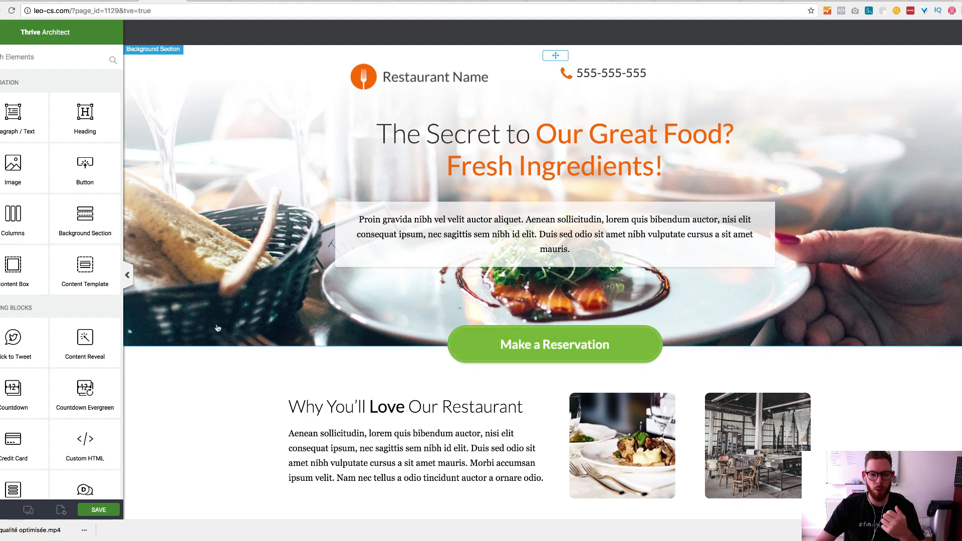
{"action": "scroll", "coordinate": [190, 326], "scroll_direction": "down", "scroll_amount": 10}
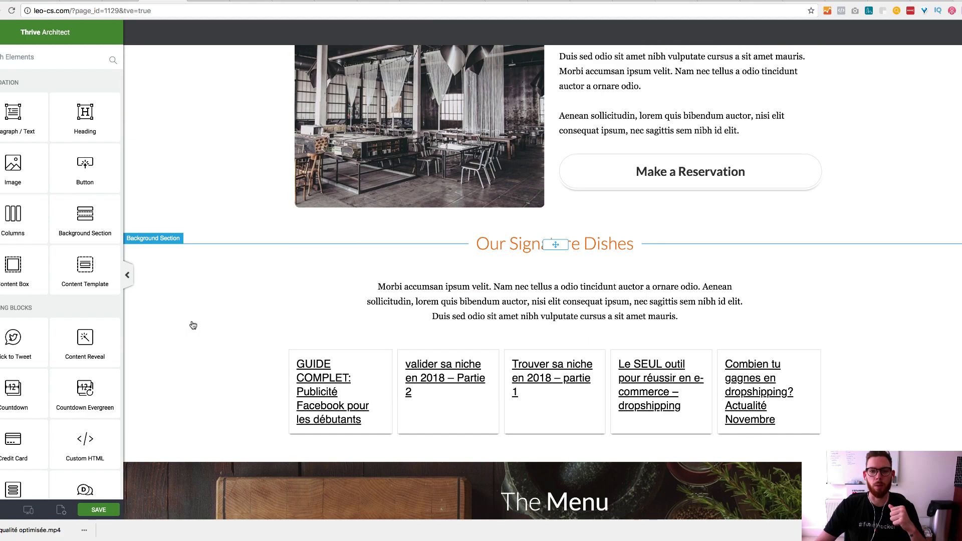
{"action": "scroll", "coordinate": [205, 173], "scroll_direction": "down", "scroll_amount": 15}
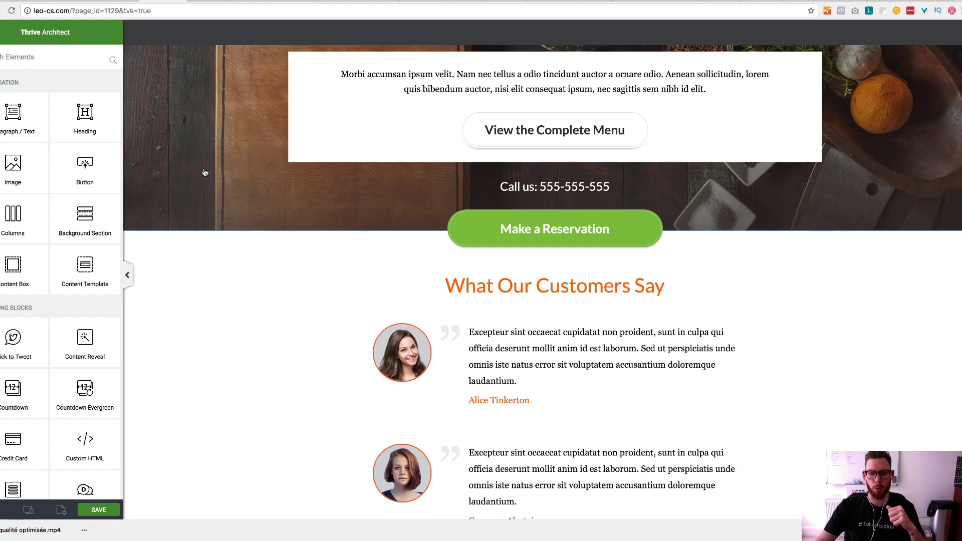
{"action": "scroll", "coordinate": [205, 173], "scroll_direction": "up", "scroll_amount": 20}
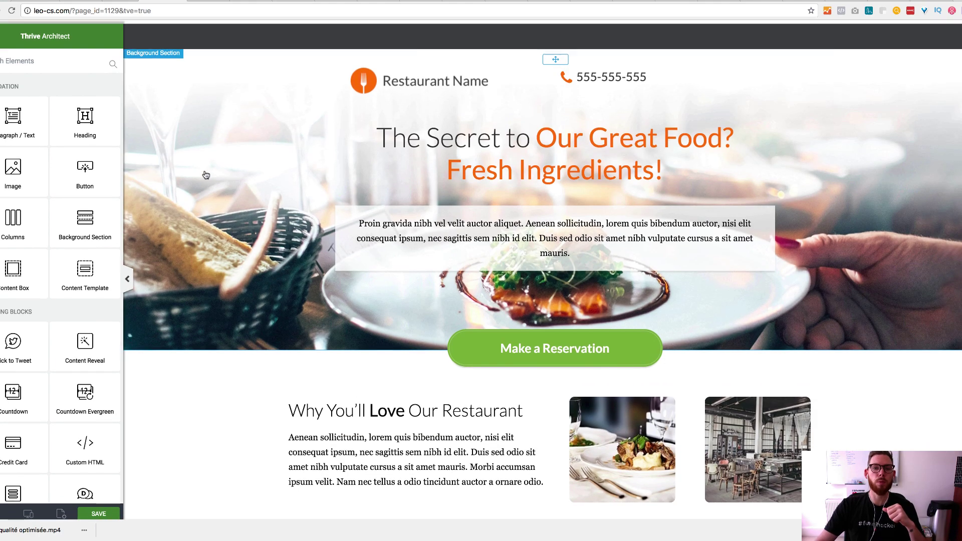